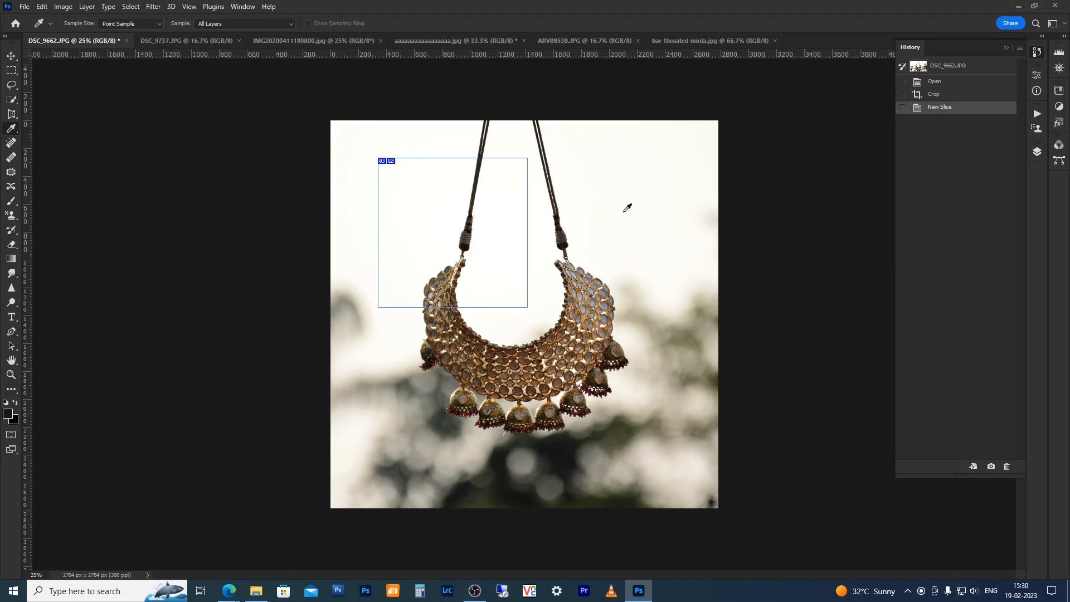
- Shrink the Brush to about 200–250 px and paint a soft dark arc on the white background beside the necklace's right cord
scroll(588, 269, "up", 2)
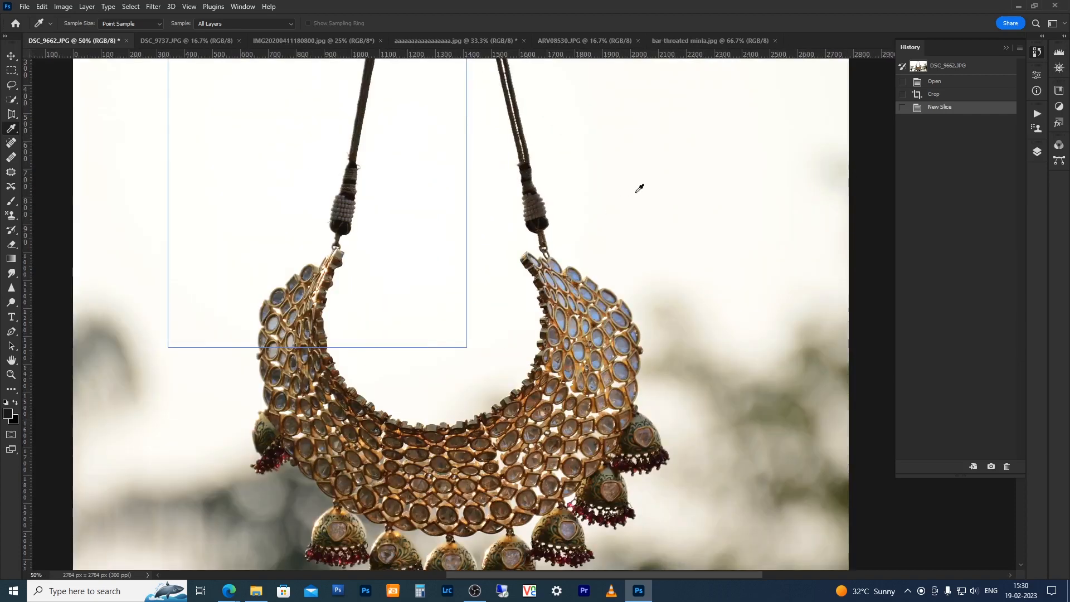
key("b")
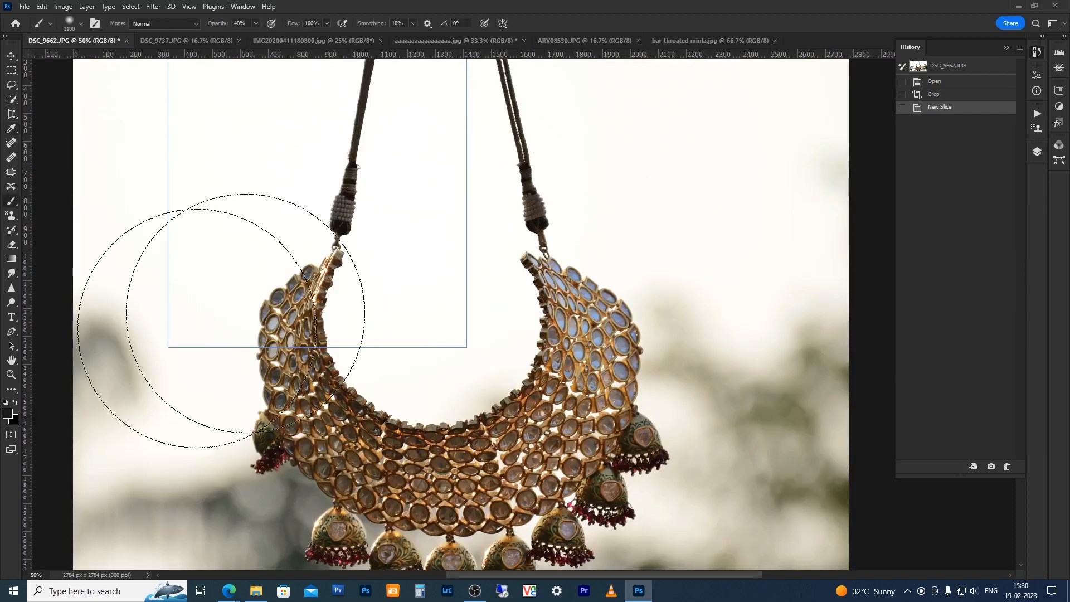
key("bracketleft")
key("bracketleft")
key("bracketleft")
key("bracketleft")
key("bracketleft")
key("bracketleft")
key("bracketleft")
key("bracketleft")
key("bracketleft")
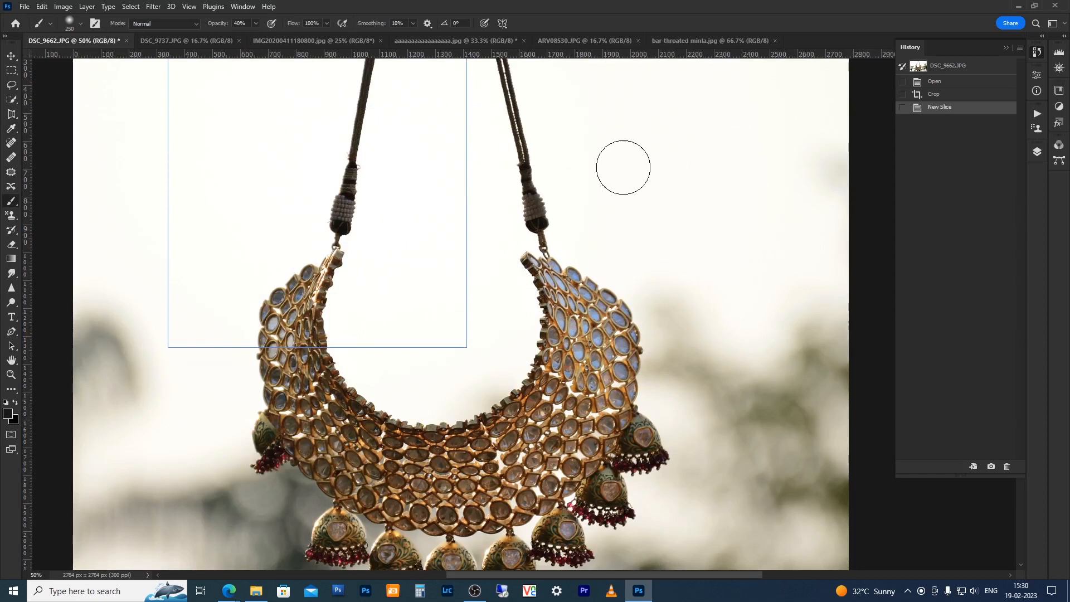
mouse_move(597, 142)
left_mouse_down()
mouse_move(707, 142)
mouse_move(772, 177)
mouse_move(597, 141)
mouse_move(595, 185)
mouse_move(717, 155)
mouse_move(741, 180)
mouse_move(606, 174)
mouse_move(701, 151)
mouse_move(675, 153)
mouse_move(729, 168)
left_mouse_up()
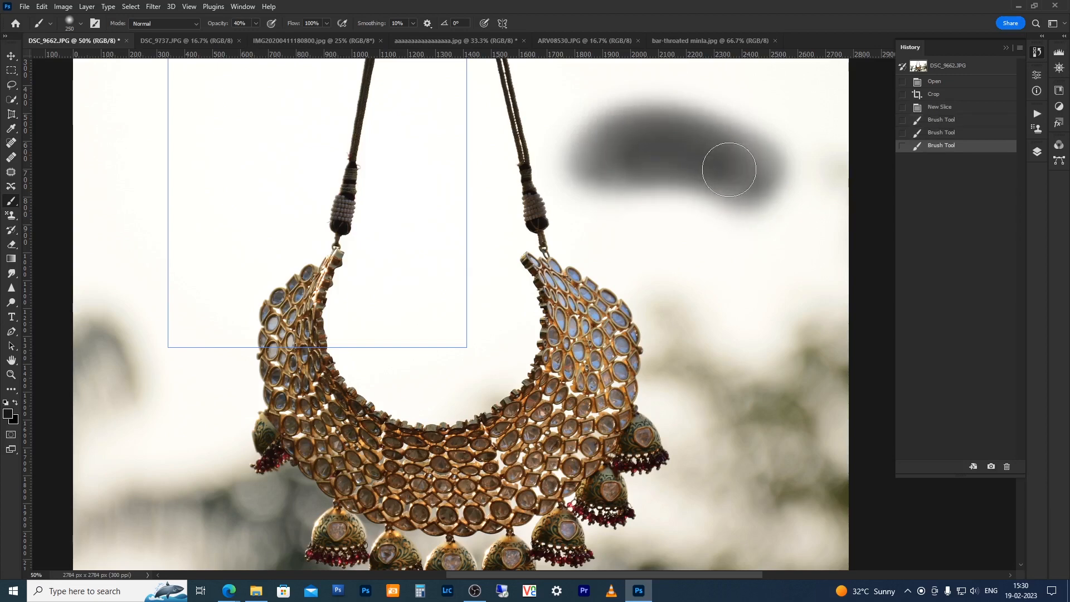
- Set the foreground color to red #ff2b2b and paint over the dark stroke beside the necklace
left_click(7, 415)
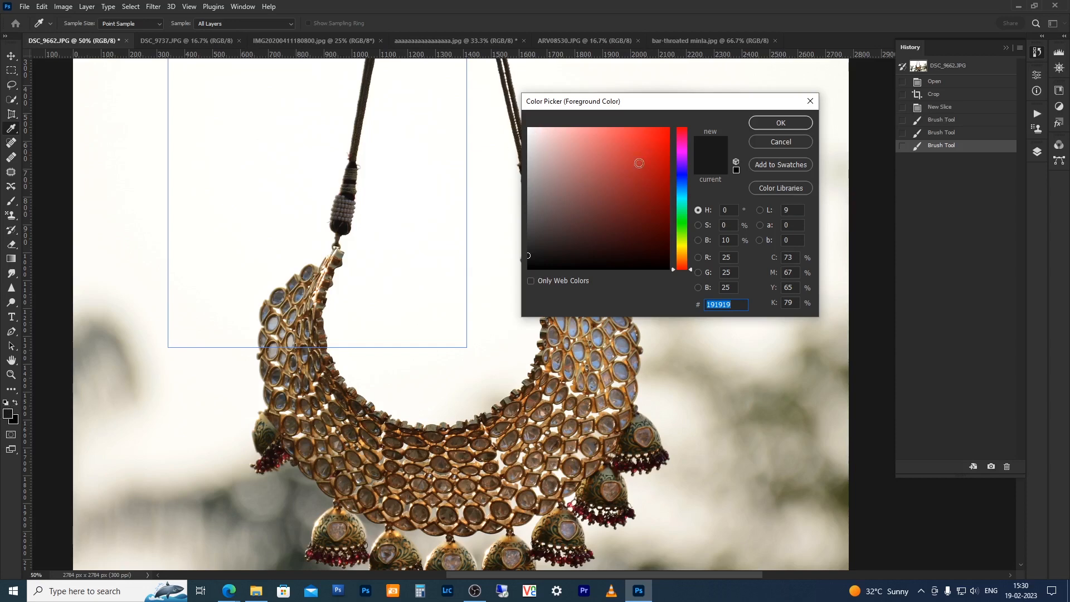
left_click(646, 128)
left_click(781, 124)
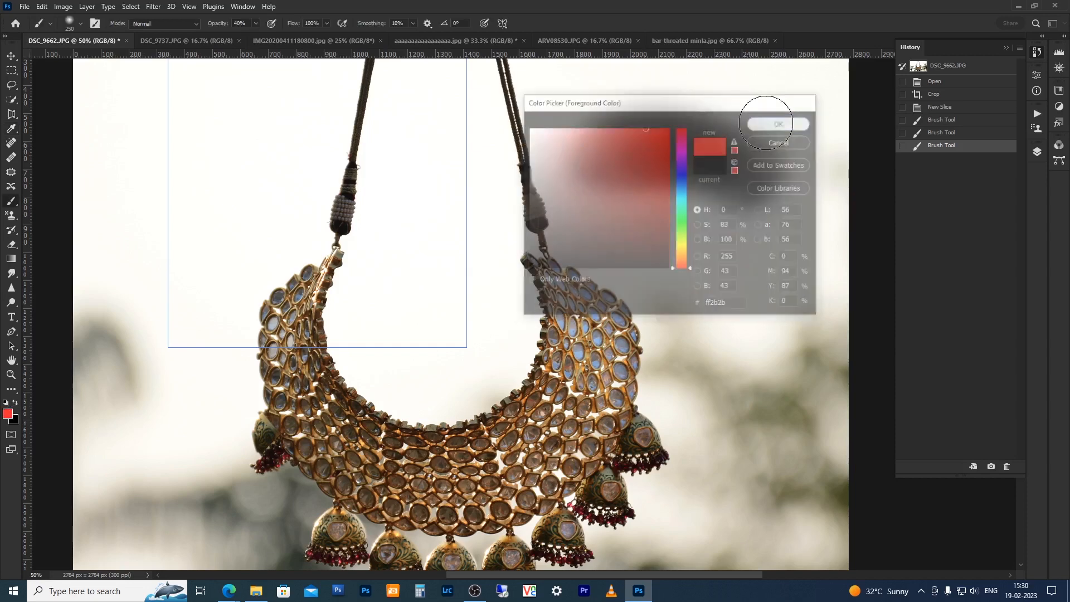
mouse_move(626, 153)
left_mouse_down()
mouse_move(695, 143)
mouse_move(729, 171)
mouse_move(649, 144)
mouse_move(665, 159)
left_mouse_up()
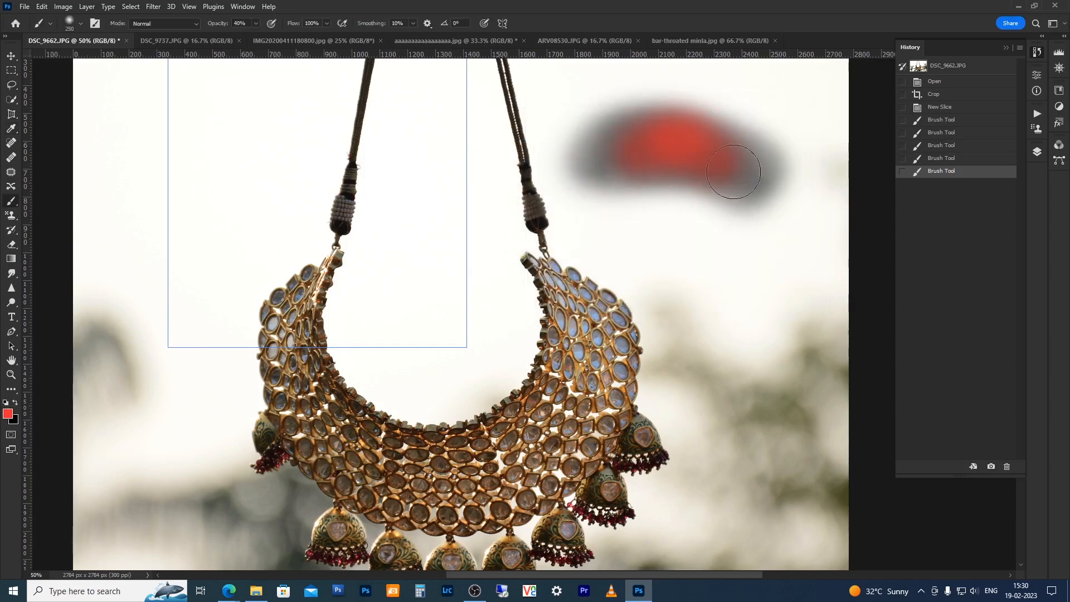
- Undo all the dark and red brush strokes on the background
key("ctrl+z")
key("ctrl+z")
key("ctrl+z")
key("ctrl+z")
key("ctrl+z")
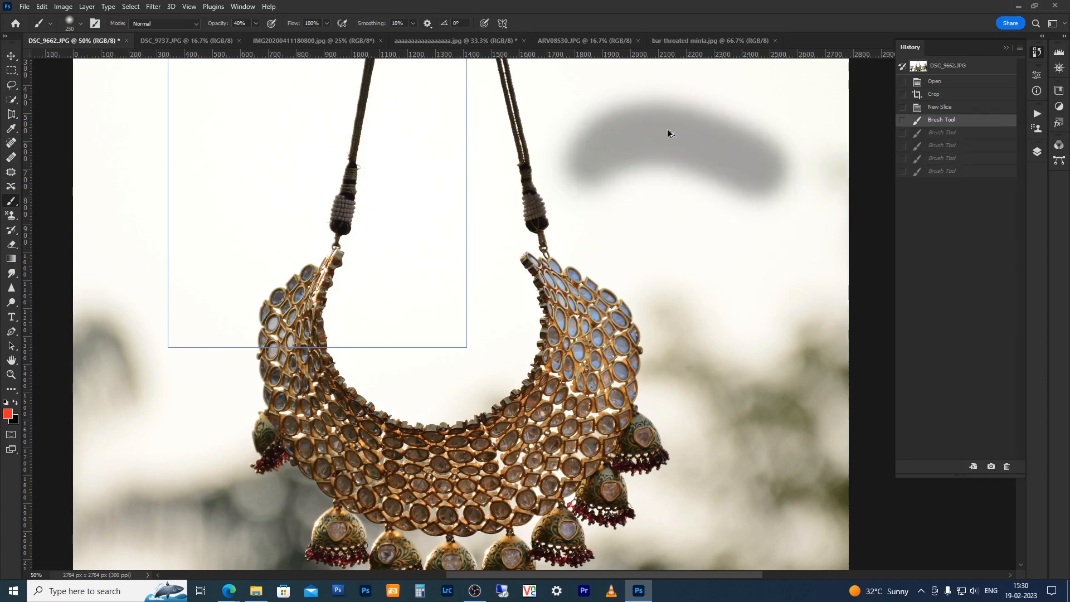
- Sample a dark gray-green foreground color from the bell pendant at the necklace's upper right side
key("ctrl+space")
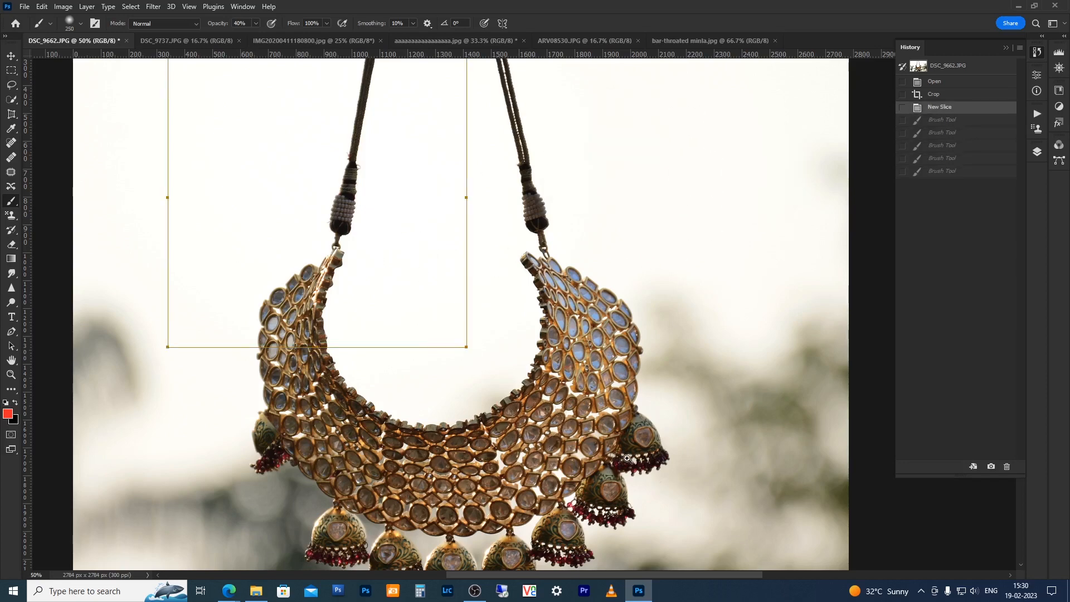
mouse_move(646, 445)
left_mouse_down()
mouse_move(770, 471)
mouse_move(618, 342)
mouse_move(562, 269)
left_mouse_up()
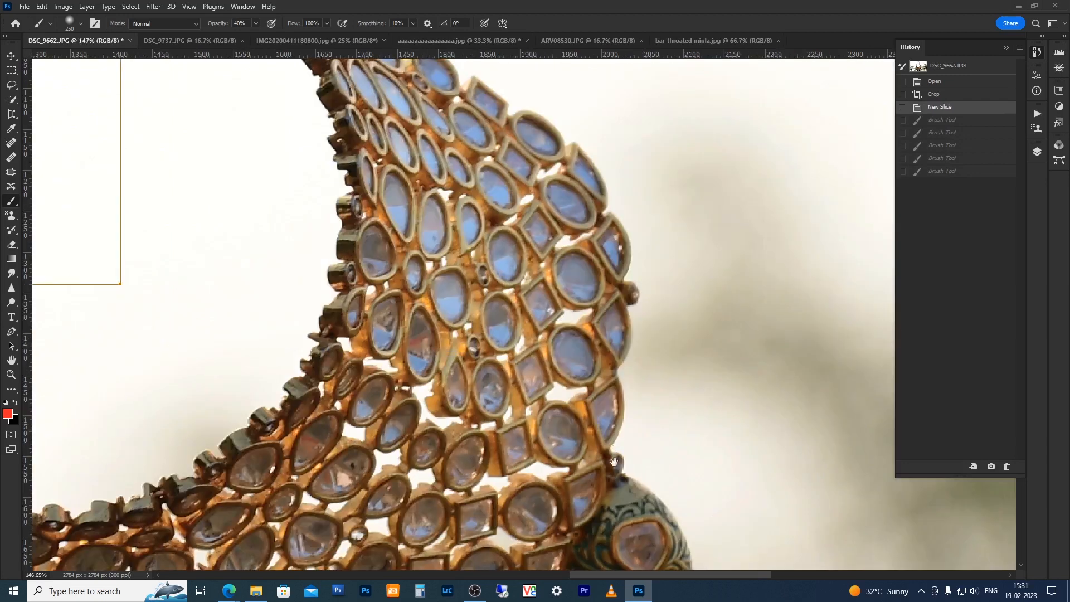
key("space")
left_click_drag(577, 520, 542, 283)
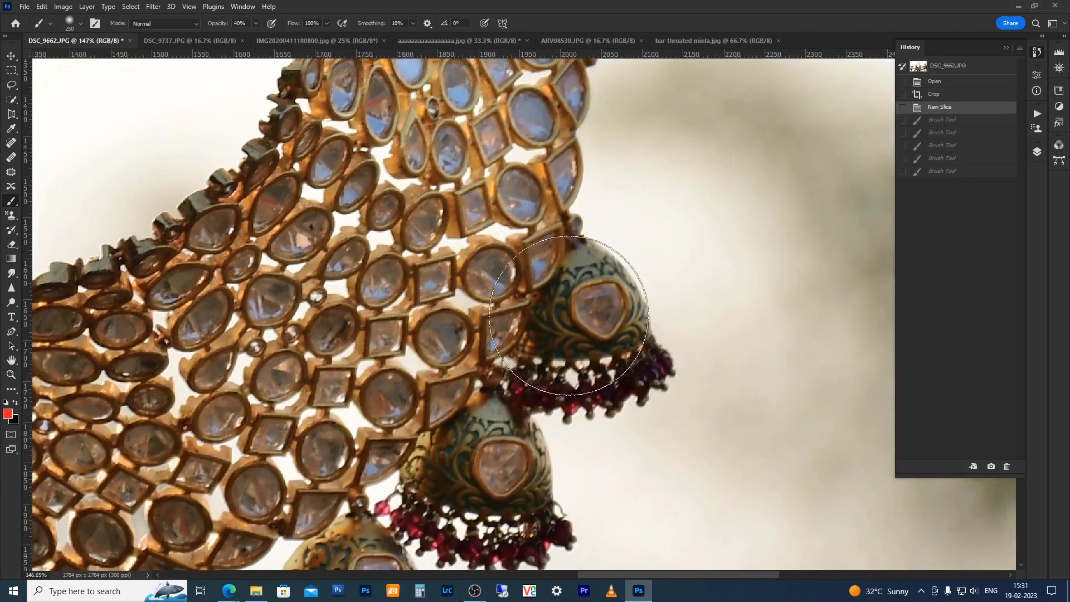
left_click(570, 286, "alt")
left_click(540, 326, "alt")
key("space")
left_click_drag(579, 240, 555, 390)
left_click(554, 391, "alt")
left_click(557, 261, "alt")
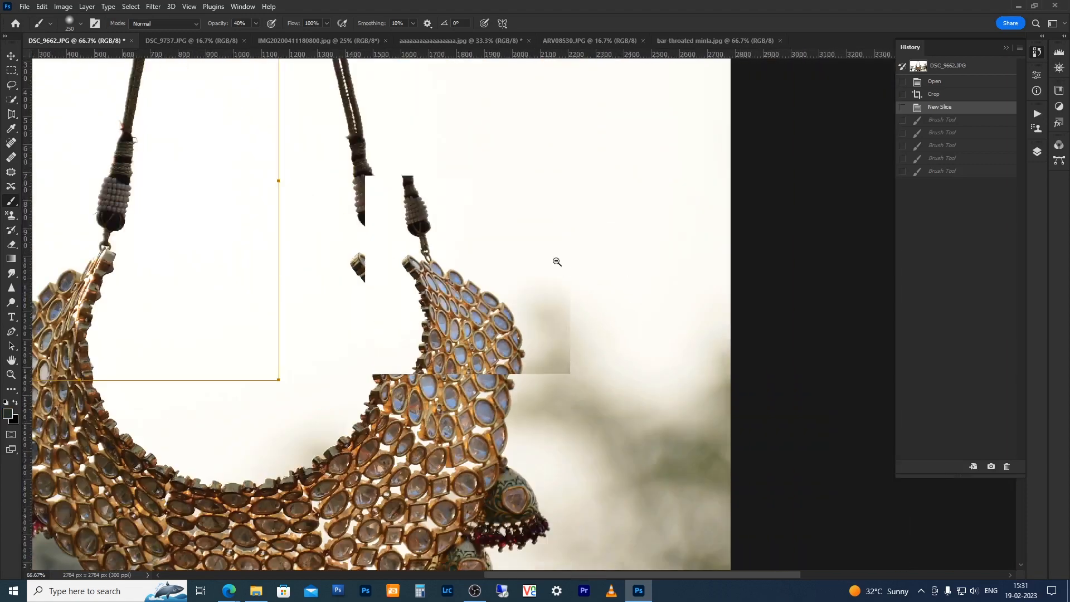
- Paint a large soft patch in the sampled gray-green on the background beside the right cord, reducing the brush to 400 px
key("bracketright")
key("bracketright")
key("bracketright")
key("bracketright")
key("bracketright")
mouse_move(526, 138)
left_mouse_down()
mouse_move(570, 194)
mouse_move(674, 269)
mouse_move(630, 242)
mouse_move(565, 143)
mouse_move(541, 142)
mouse_move(650, 210)
left_mouse_up()
key("bracketleft")
mouse_move(557, 151)
left_mouse_down()
mouse_move(702, 200)
mouse_move(535, 172)
mouse_move(524, 143)
left_mouse_up()
key("bracketleft")
mouse_move(561, 146)
left_mouse_down()
mouse_move(659, 215)
mouse_move(562, 137)
left_mouse_up()
mouse_move(562, 138)
left_mouse_down()
mouse_move(640, 209)
mouse_move(617, 222)
left_mouse_up()
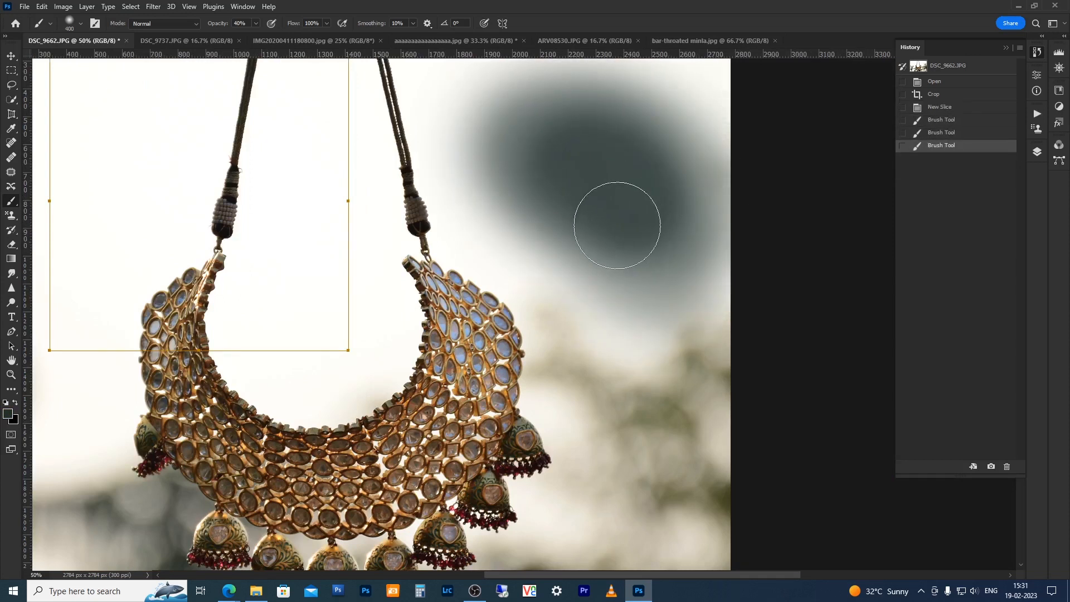
- Switch to the Hard Round brush and paint several hard-edged dabs over the gray-green patch
right_click(561, 166)
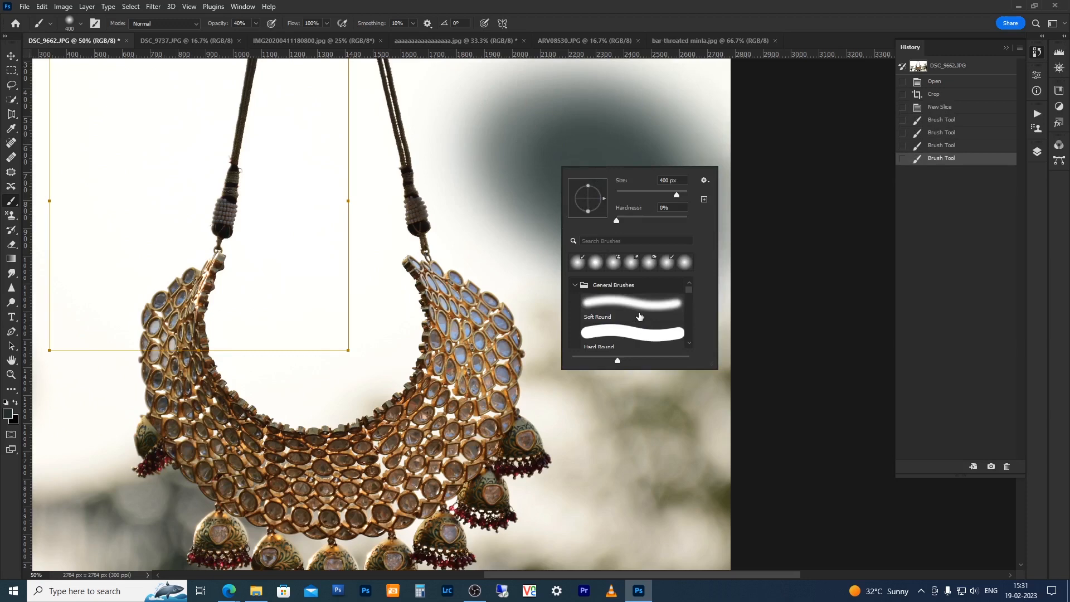
left_click(620, 334)
left_click(516, 97)
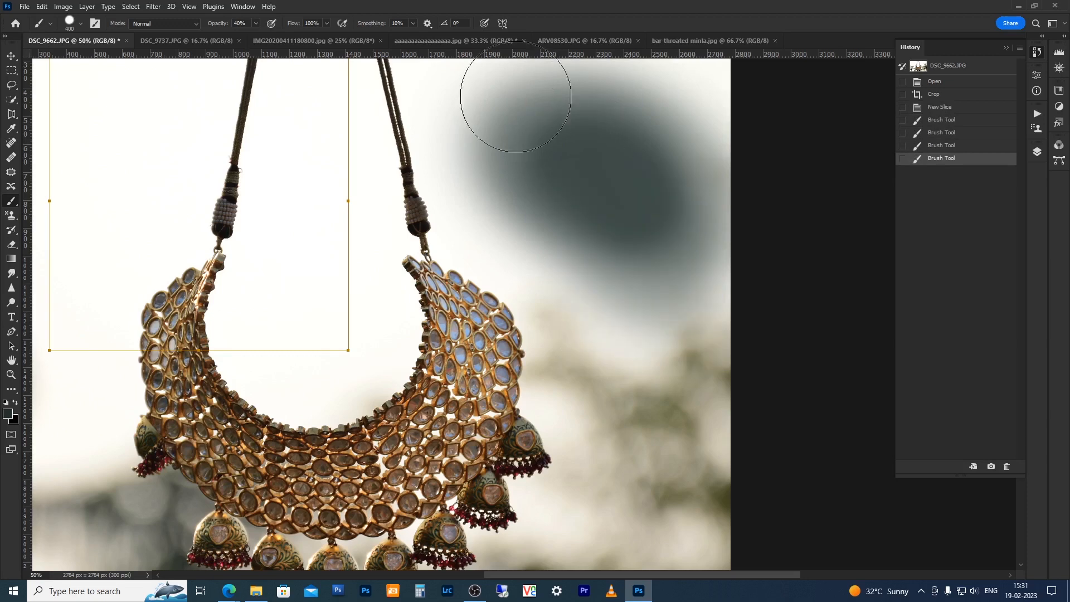
mouse_move(571, 129)
left_mouse_down()
mouse_move(655, 191)
mouse_move(566, 184)
left_mouse_up()
left_click(545, 185)
- Set the brush size to 84 px and hardness to 13%, and test it with strokes over the painted patch
right_click(560, 195)
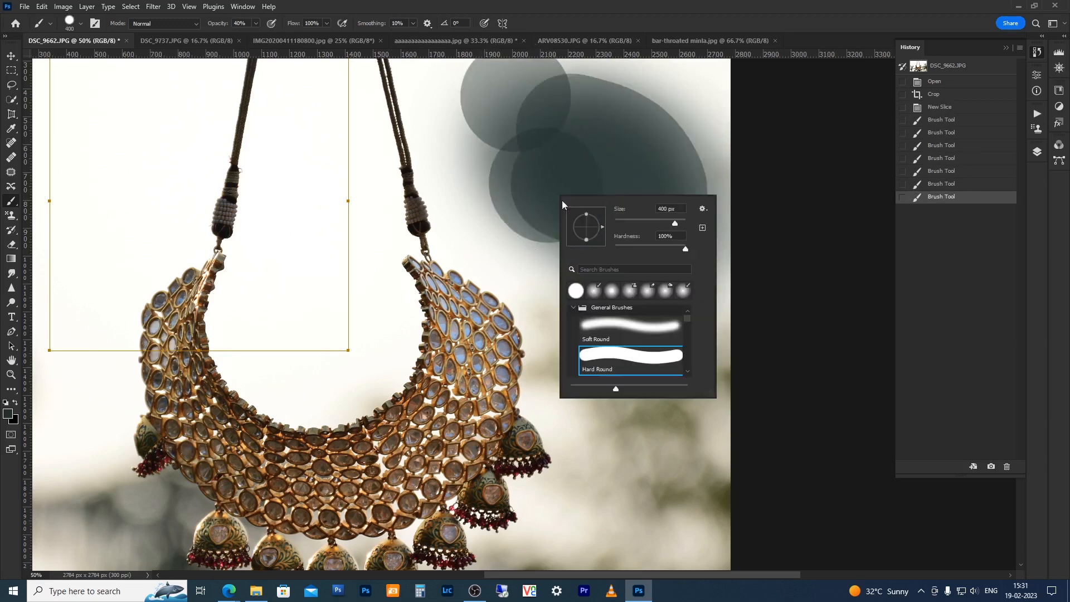
left_click(644, 221)
left_click(624, 248)
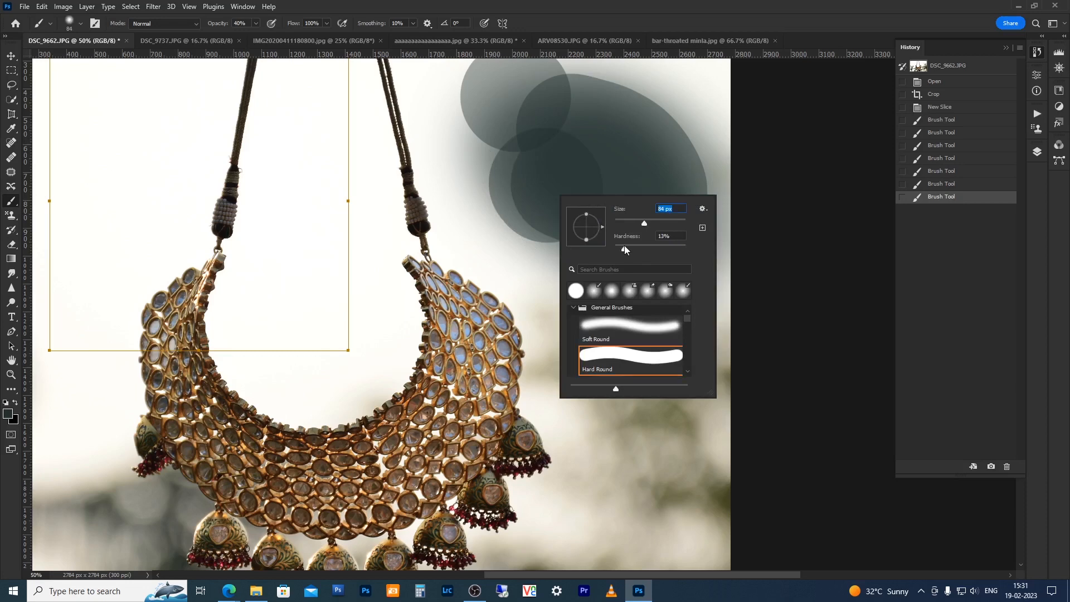
left_click(656, 15)
mouse_move(524, 159)
left_mouse_down()
mouse_move(573, 164)
mouse_move(581, 120)
mouse_move(523, 100)
mouse_move(501, 125)
mouse_move(599, 135)
mouse_move(597, 180)
mouse_move(526, 180)
mouse_move(543, 151)
mouse_move(614, 154)
mouse_move(619, 186)
mouse_move(587, 212)
mouse_move(555, 205)
mouse_move(573, 193)
left_mouse_up()
left_click(550, 124)
- Enlarge the brush to 400 px and paint a dab over the patch
key("]")
key("]")
key("]")
key("]")
key("]")
key("]")
key("]")
key("]")
key("]")
key("]")
key("]")
key("]")
left_click(574, 194)
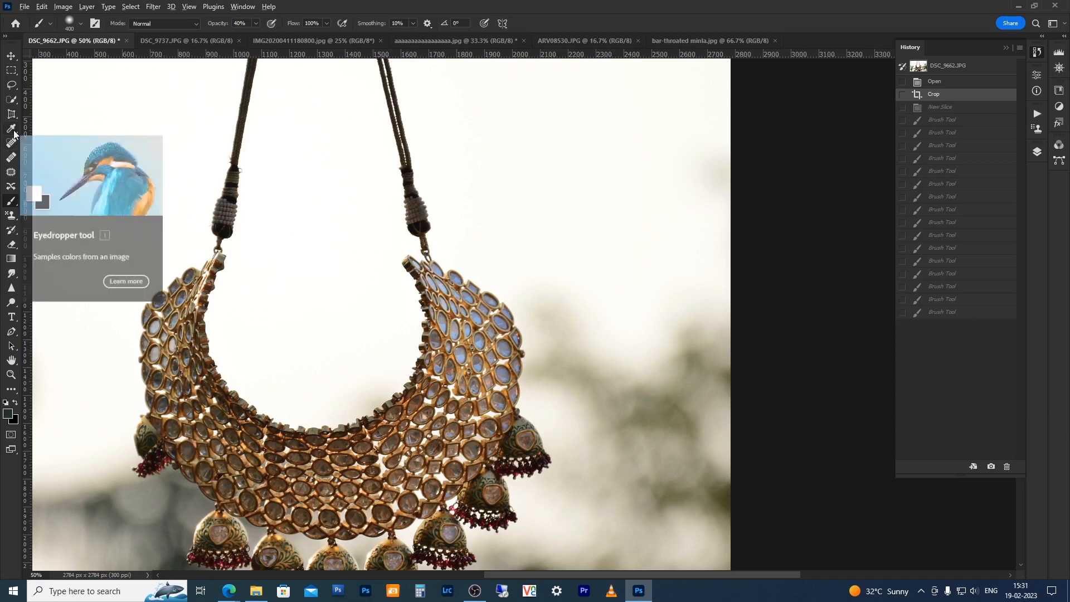
- Sample an orange-gold color from the necklace and paint a large soft patch with it on the background beside the right cord
left_click(432, 367)
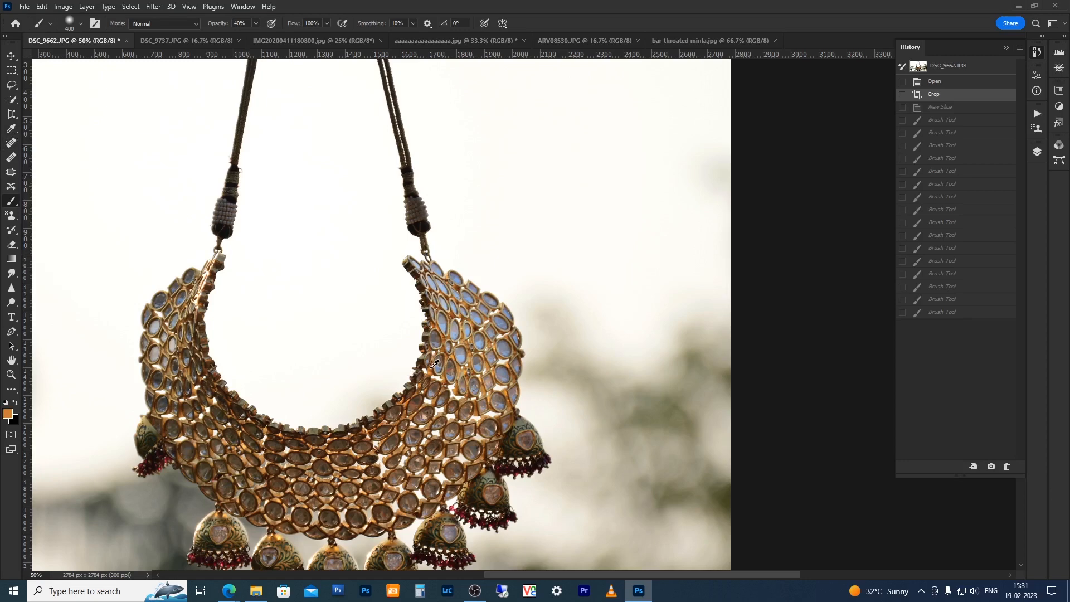
mouse_move(478, 148)
left_mouse_down()
mouse_move(607, 212)
mouse_move(501, 143)
mouse_move(606, 248)
mouse_move(569, 269)
left_mouse_up()
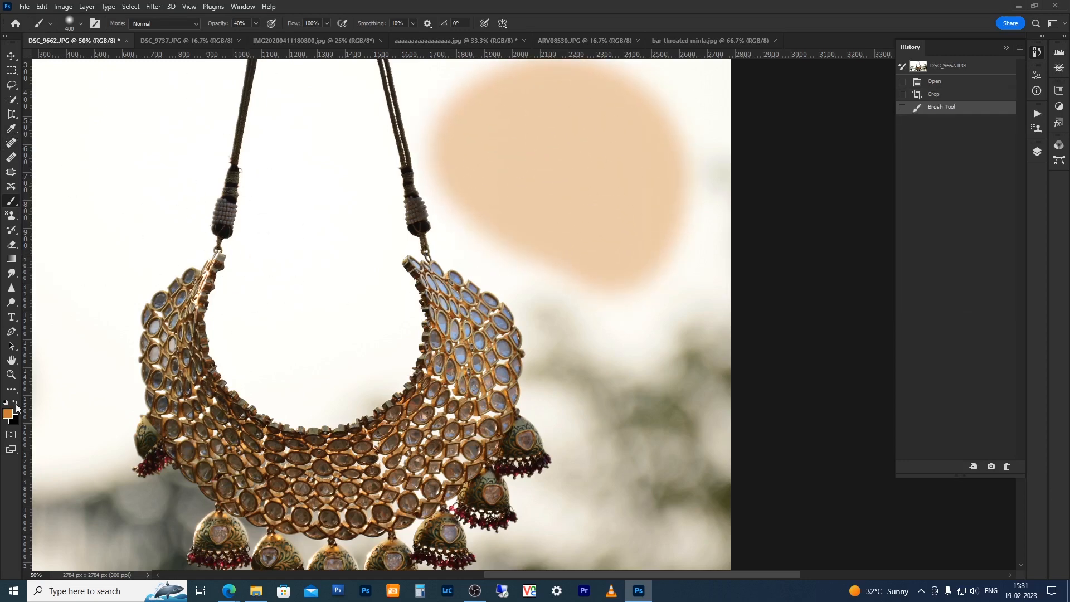
- Use the Eyedropper to sample a dark color from the necklace's left cord
left_click(10, 129)
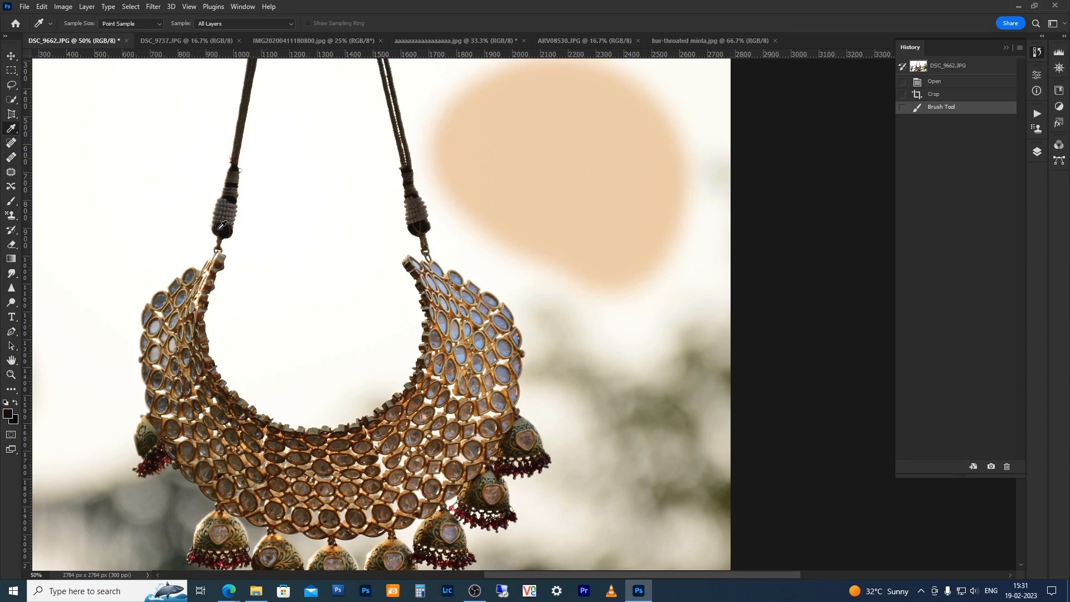
left_click(225, 182)
left_click(161, 142)
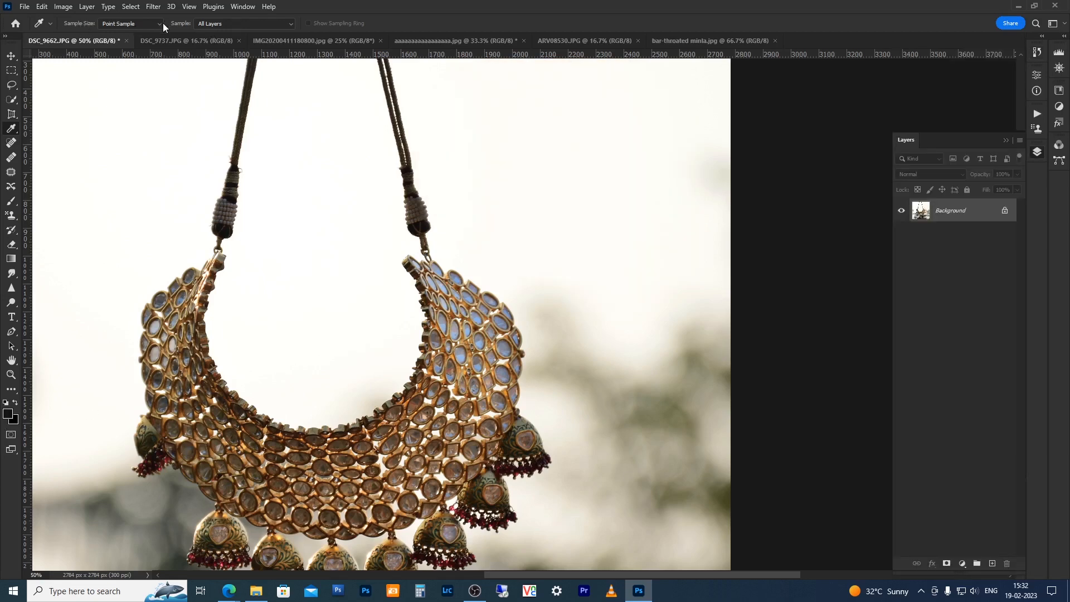
- Review the Eyedropper's options for sample size and for which layers are sampled
left_click(119, 23)
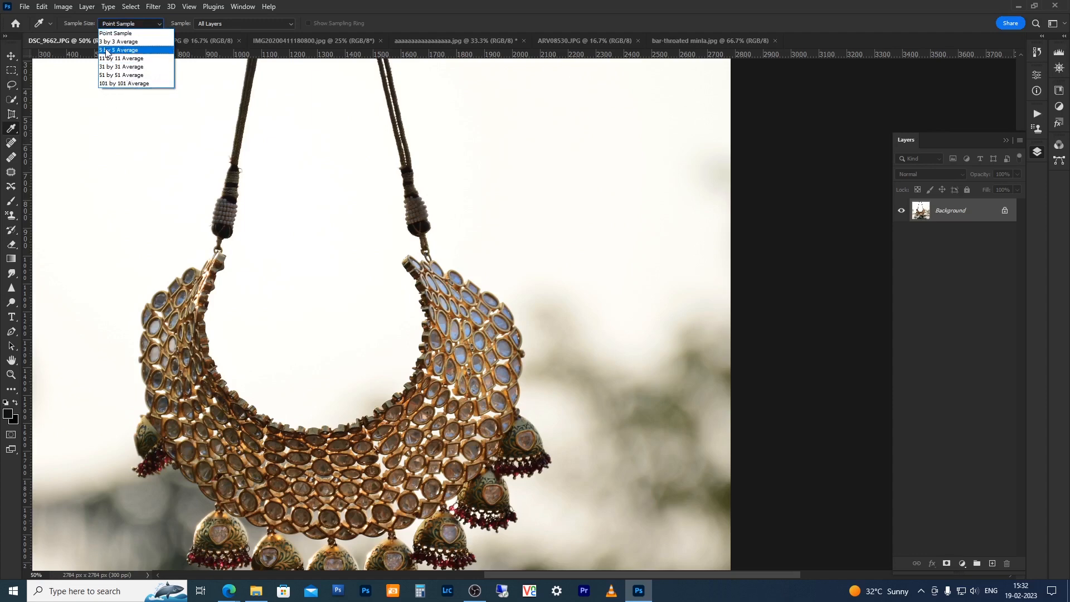
left_click(122, 24)
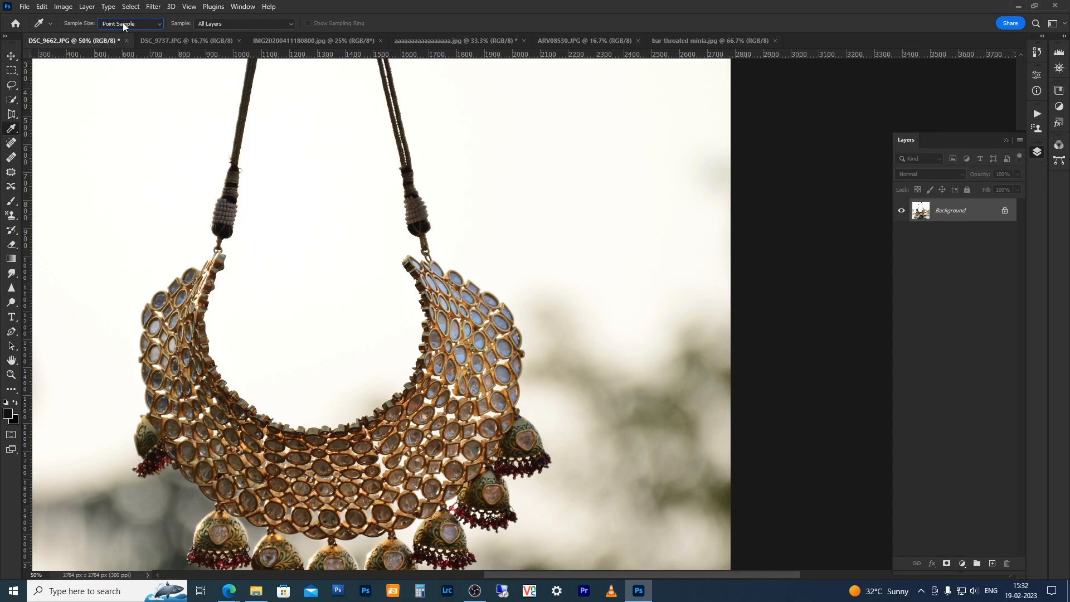
left_click(227, 24)
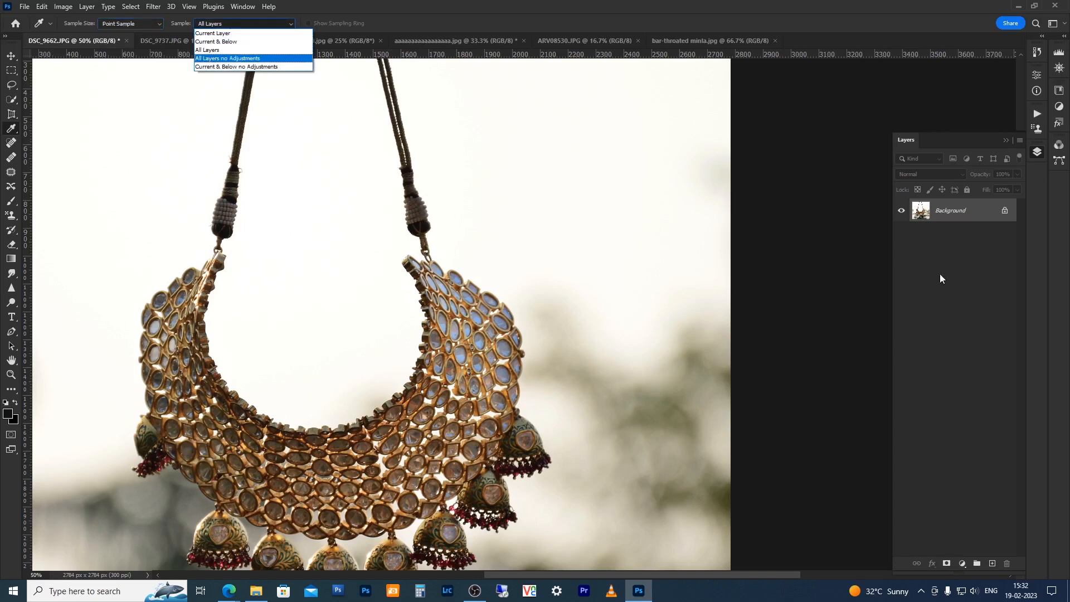
- Add a new layer and paint a brown patch sampled from the necklace beside the right cord with a 200 px brush
left_click(954, 217)
left_click(993, 564)
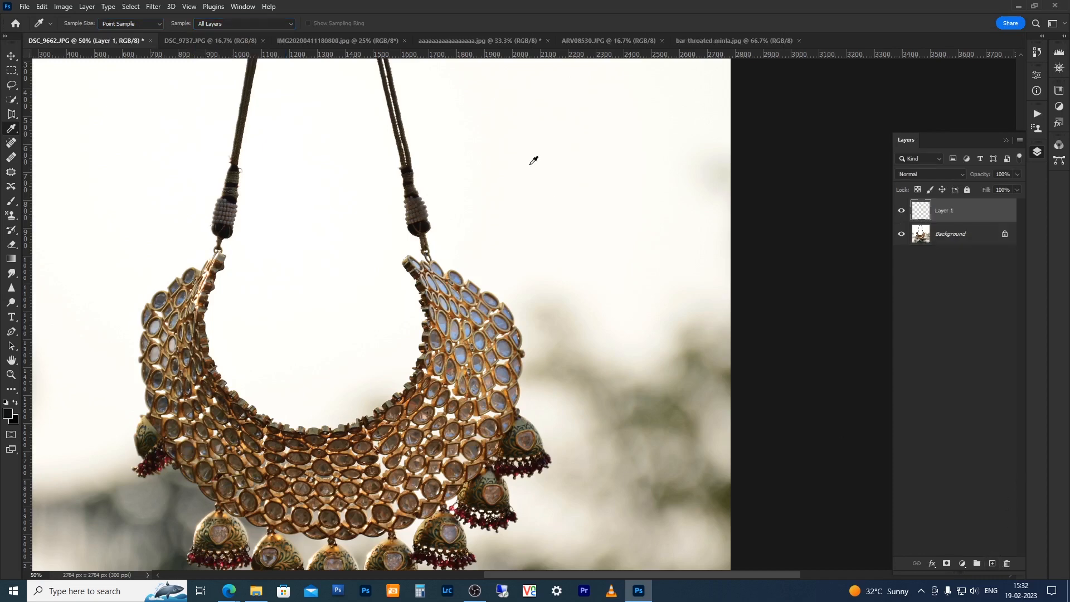
key("b")
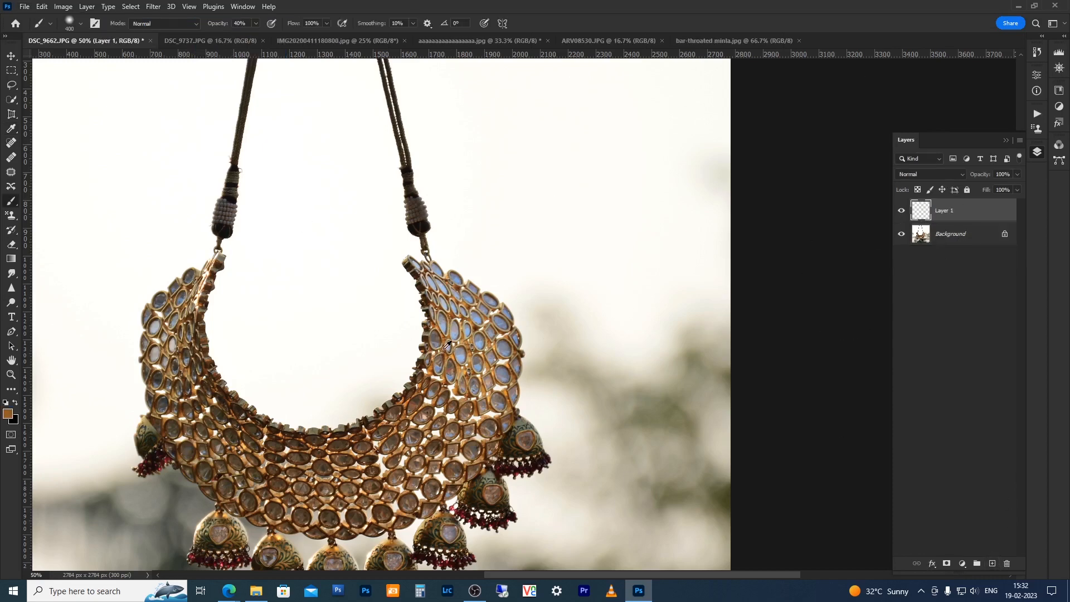
key("bracketleft")
key("bracketleft")
left_click_drag(532, 142, 566, 139)
mouse_move(613, 173)
left_mouse_down()
mouse_move(544, 164)
mouse_move(530, 195)
left_mouse_up()
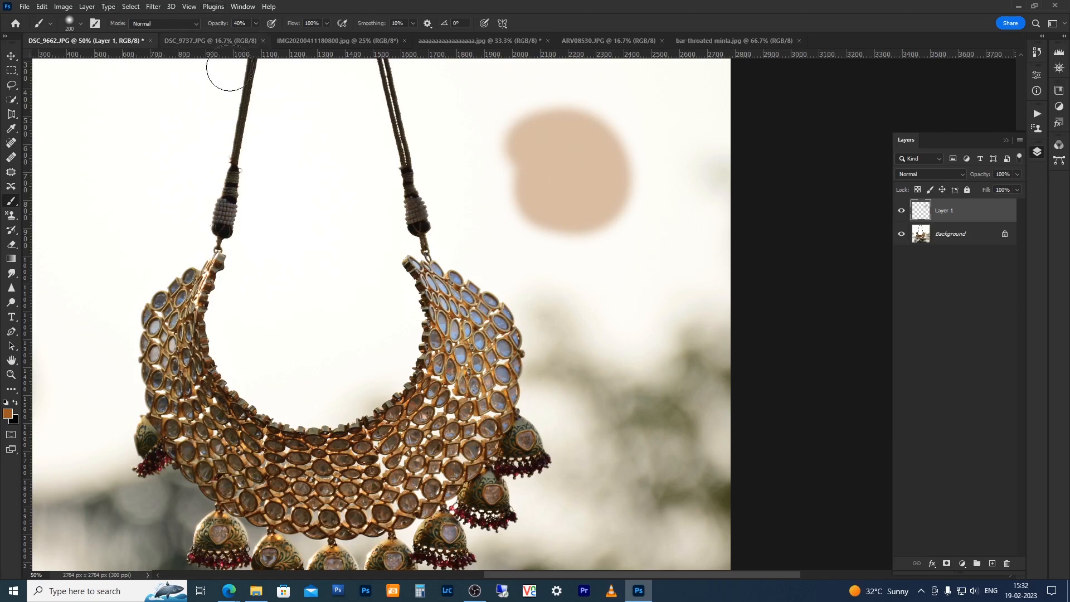
- Limit the Eyedropper to sampling the Current Layer and toggle Layer 1's visibility off and on
key("i")
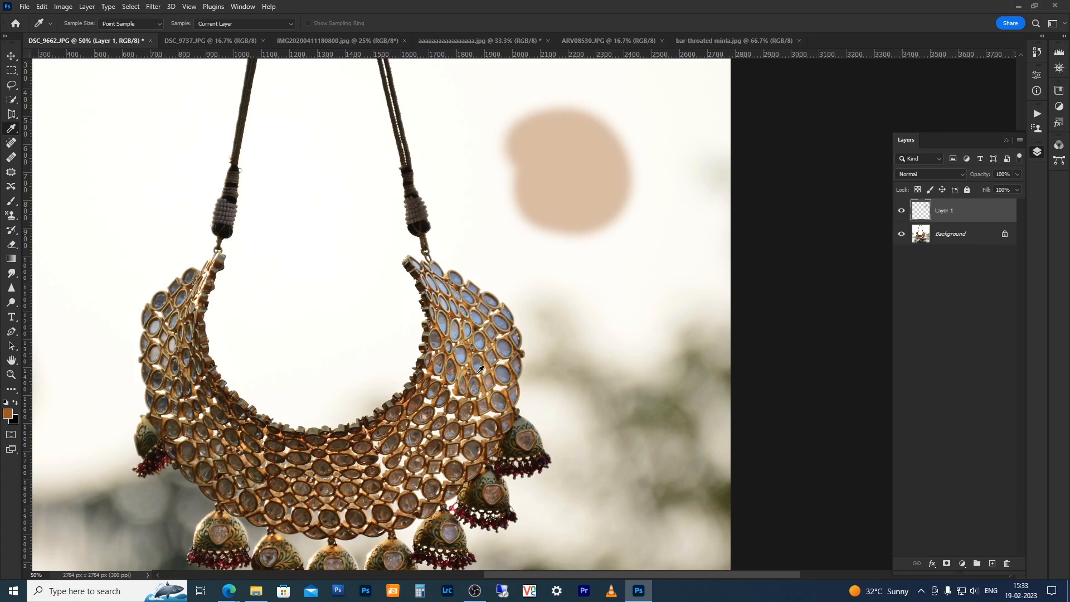
left_click(901, 212)
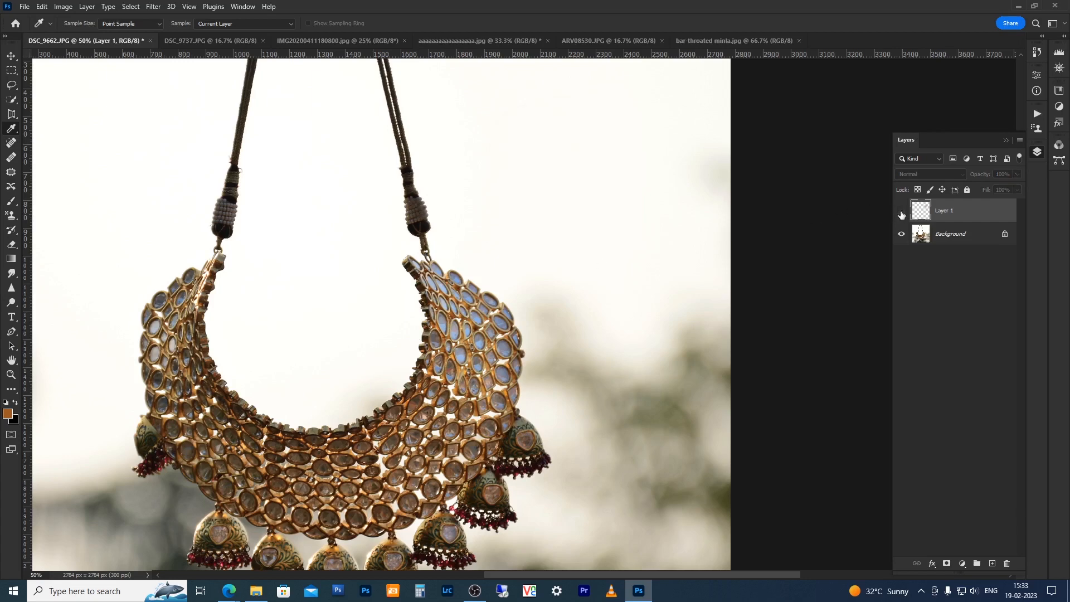
left_click(901, 213)
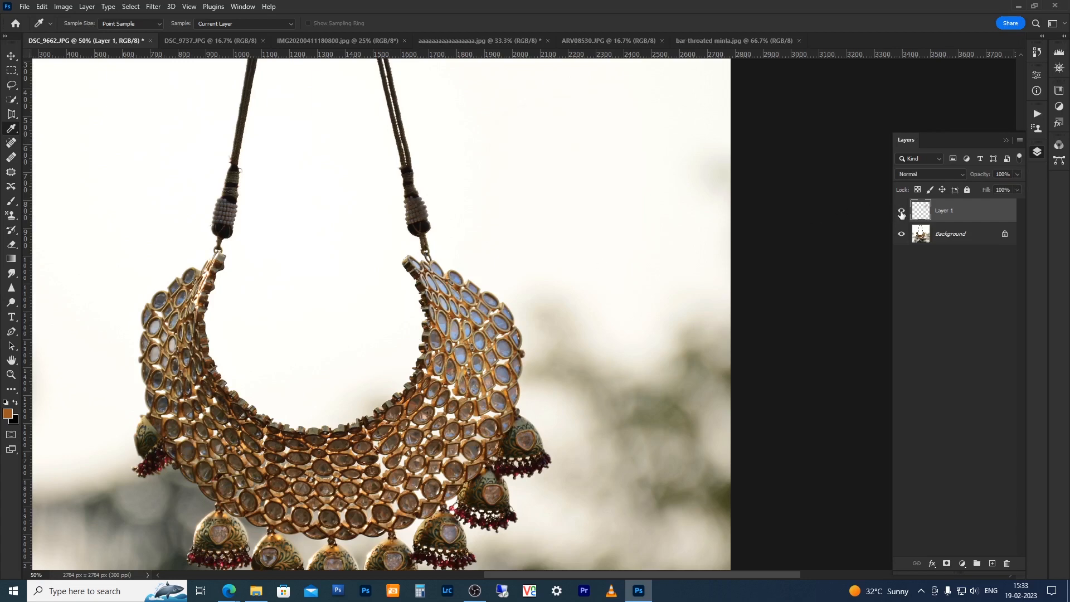
- Select the Background layer and sample a gold-brown color from the necklace near the upper right bell pendant
left_click(961, 234)
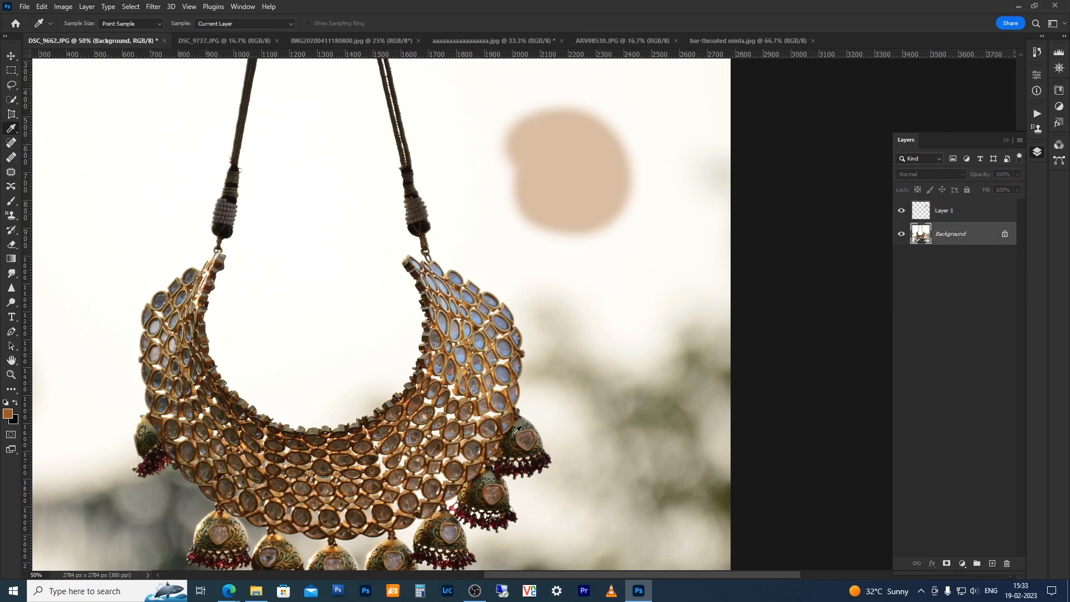
left_click_drag(517, 428, 477, 433)
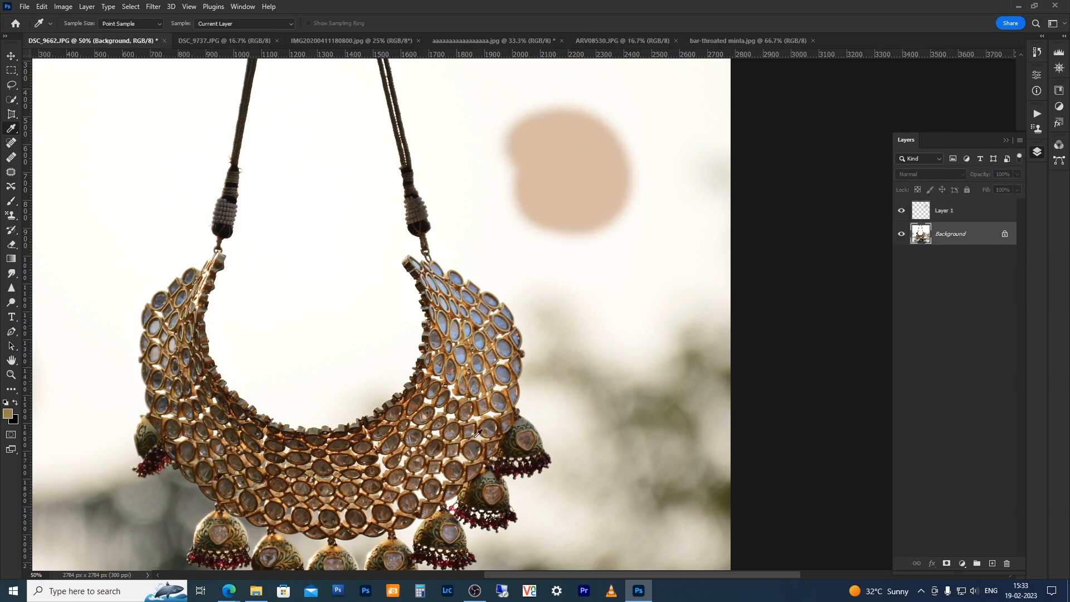
- With Layer 1 active, set the Eyedropper to sample All Layers and pick the dark green of the right bell pendant for the Brush
left_click(961, 215)
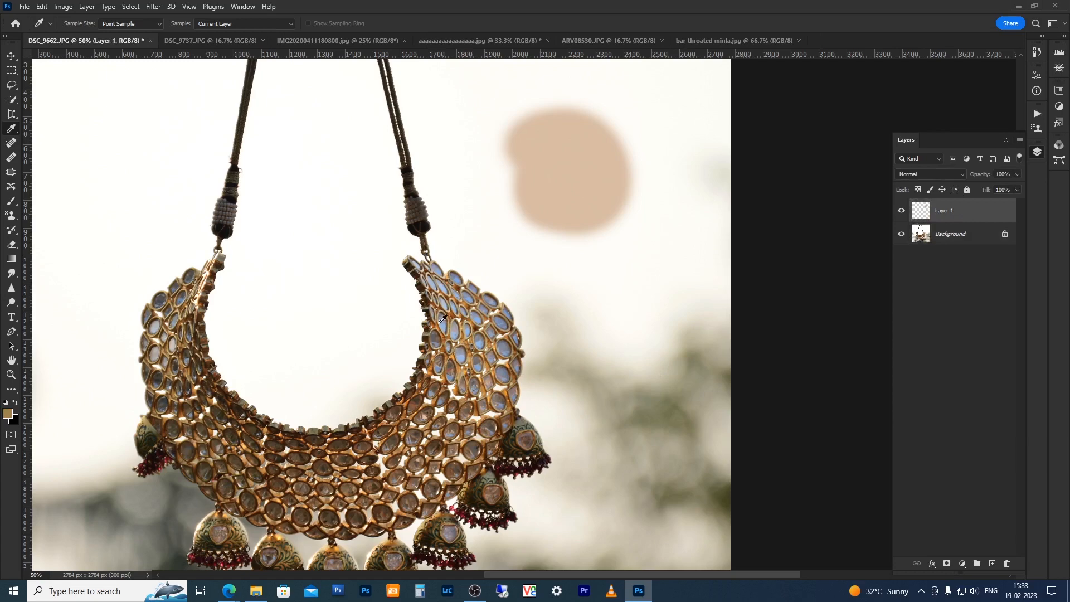
left_click(243, 23)
left_click(222, 51)
left_click(516, 432)
key("b")
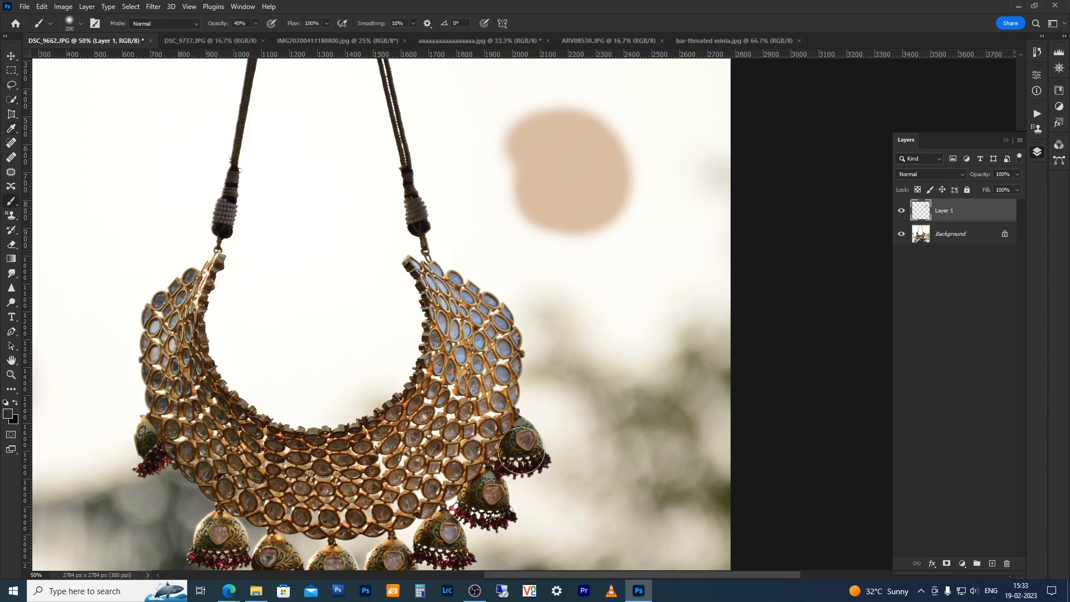
- Paint dark green strokes over the brown patch on Layer 1 with a smaller Brush
key("bracketleft")
mouse_move(520, 176)
left_mouse_down()
mouse_move(616, 198)
mouse_move(499, 194)
mouse_move(563, 139)
mouse_move(568, 168)
mouse_move(557, 162)
mouse_move(595, 168)
mouse_move(577, 205)
mouse_move(552, 167)
mouse_move(524, 167)
mouse_move(578, 129)
left_mouse_up()
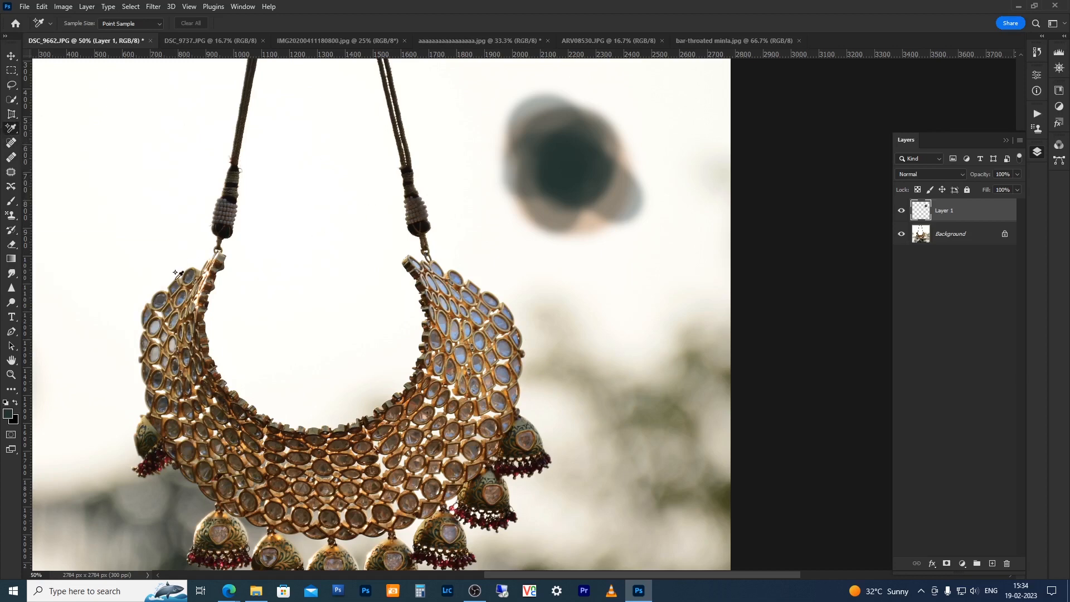
- Place six Color Sampler points: two on the necklace, one on the right cord, two on the white background, one on the painted patch
left_click(168, 346)
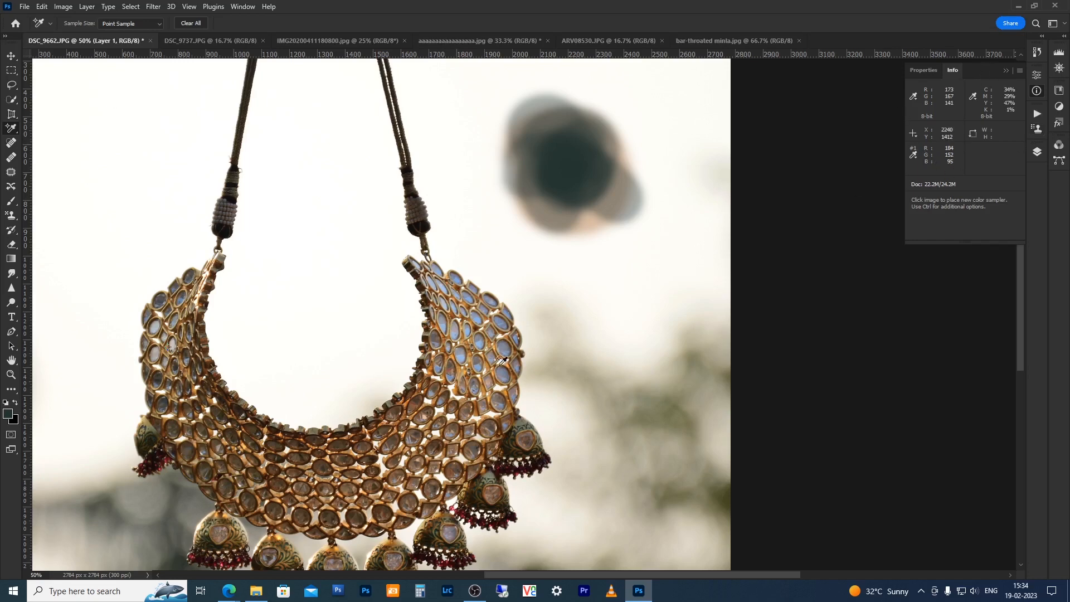
left_click(458, 369)
left_click(421, 228)
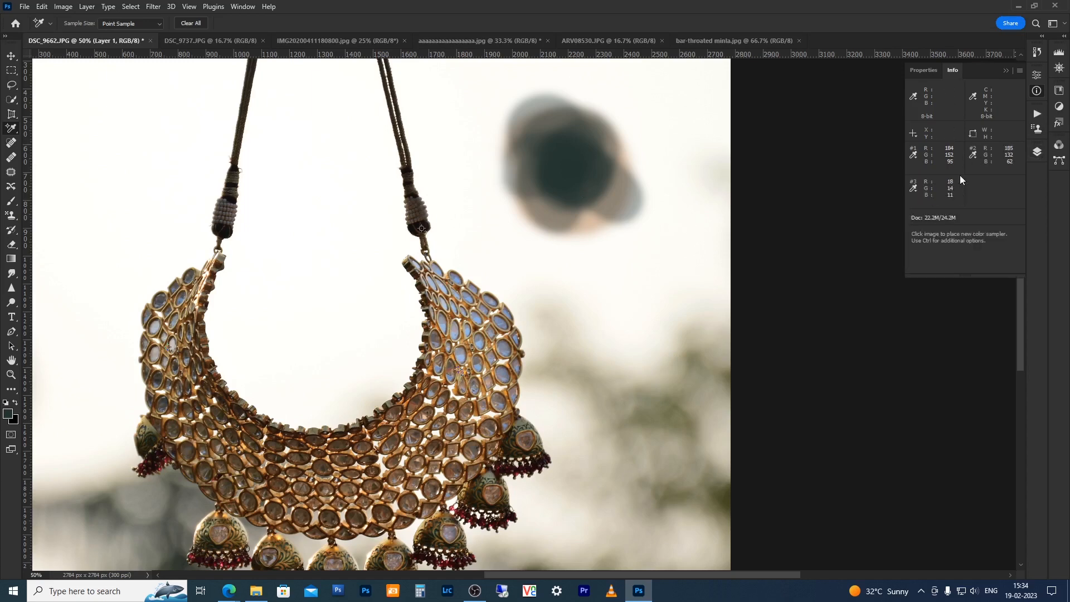
left_click(292, 213)
left_click(337, 240)
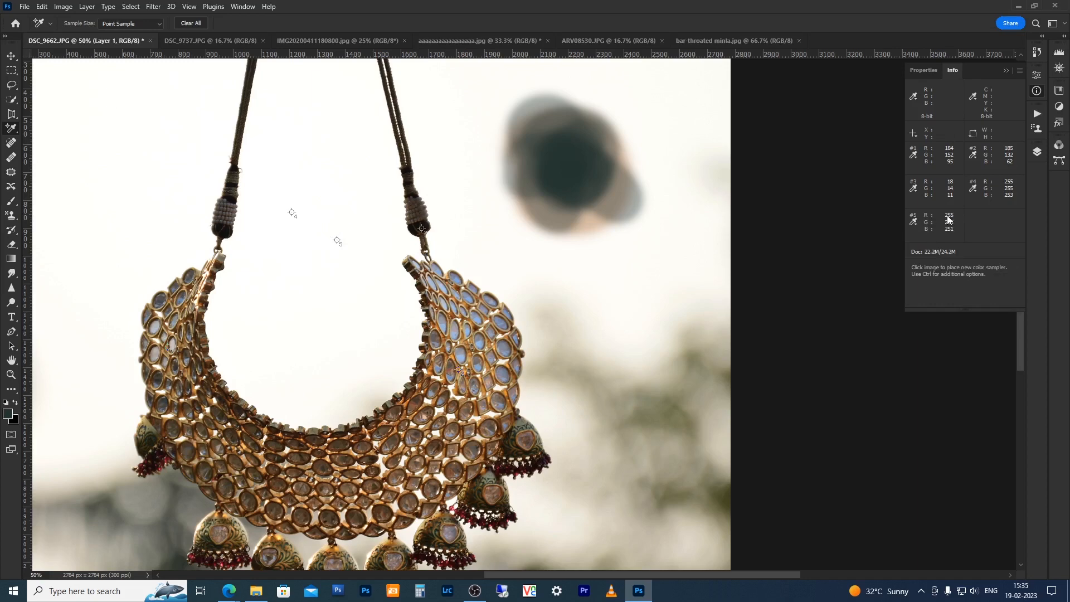
left_click(566, 163)
- Try to load a material from the necklace's blue stones with the 3D Material Eyedropper and look at the 3D commands
left_click(14, 394)
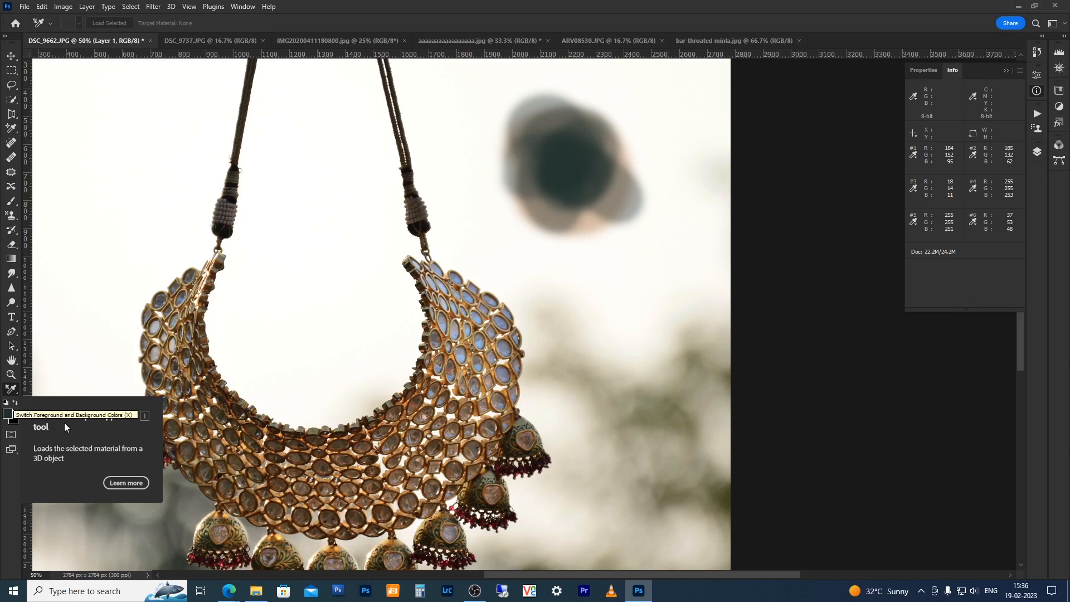
left_click(480, 300)
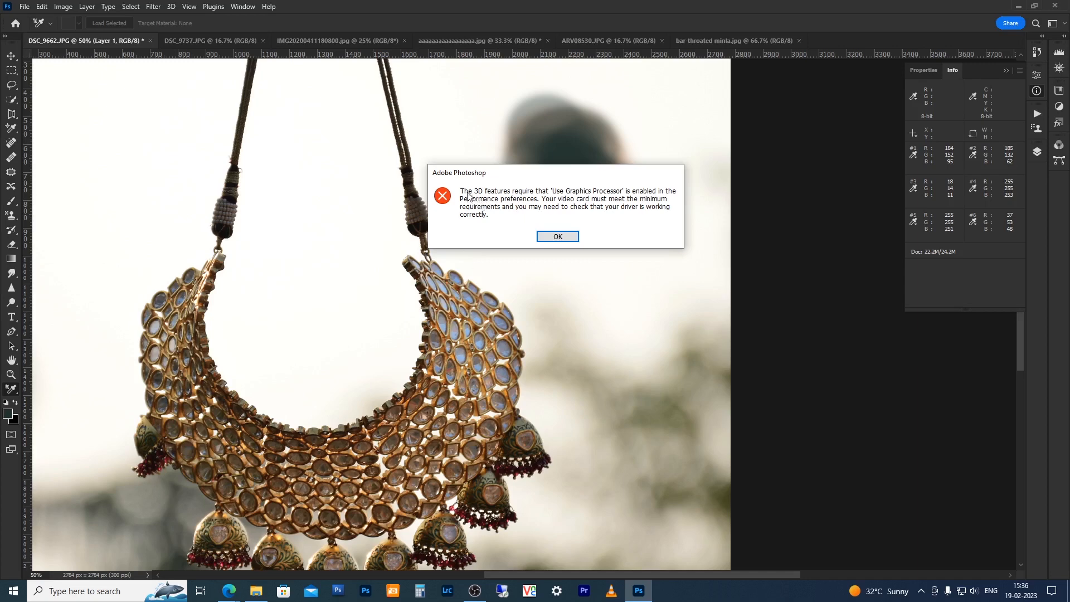
key("Return")
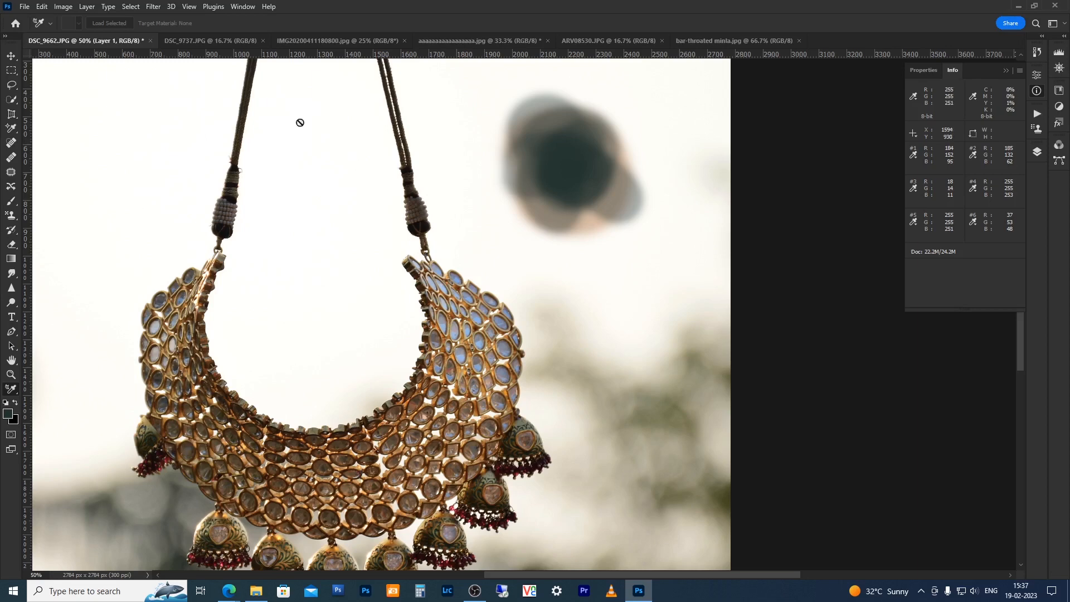
left_click(171, 8)
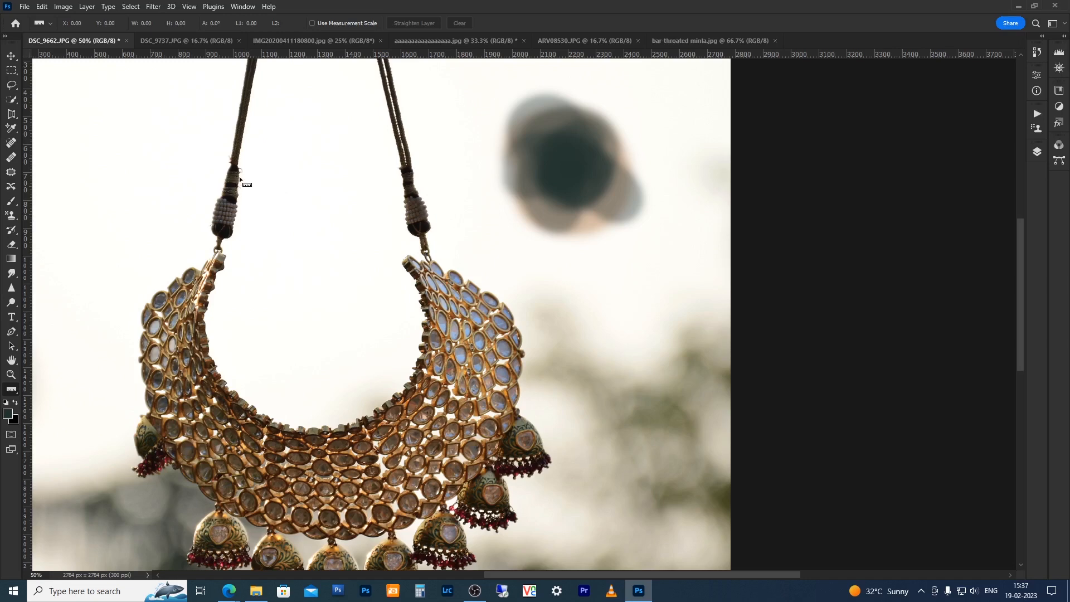
- Measure with the Ruler from the left cord across to the right cord, and from there down toward the necklace
left_click_drag(239, 178, 400, 170)
left_click_drag(400, 168, 400, 168)
left_click_drag(402, 169, 303, 359)
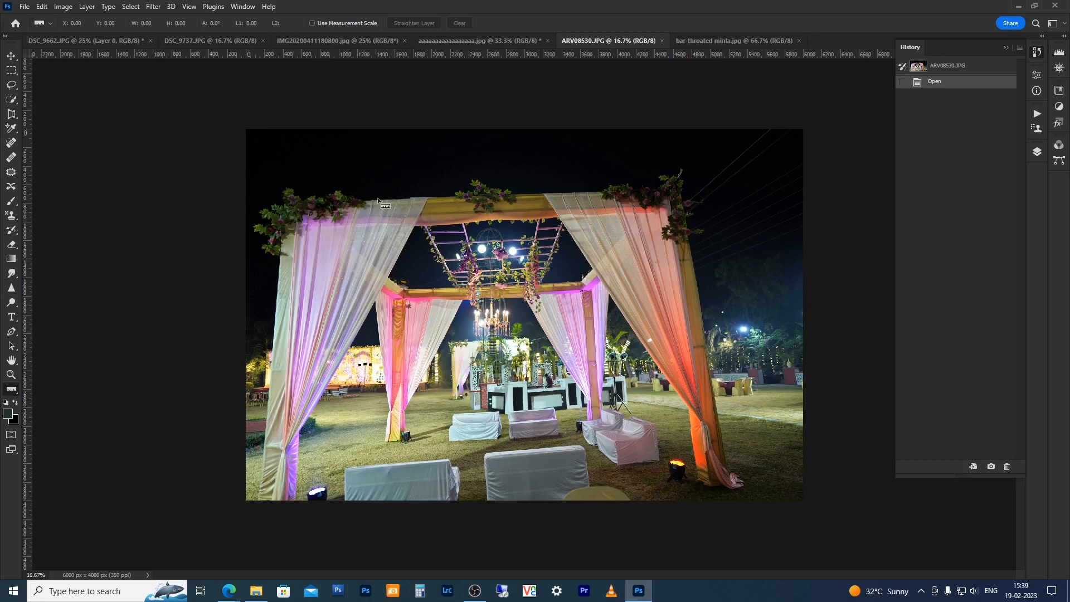
- Straighten the ARV08530.JPG photo with a Ruler line along the canopy's top beam, adding a horizontal guide above the beam for comparison
left_click_drag(365, 203, 604, 193)
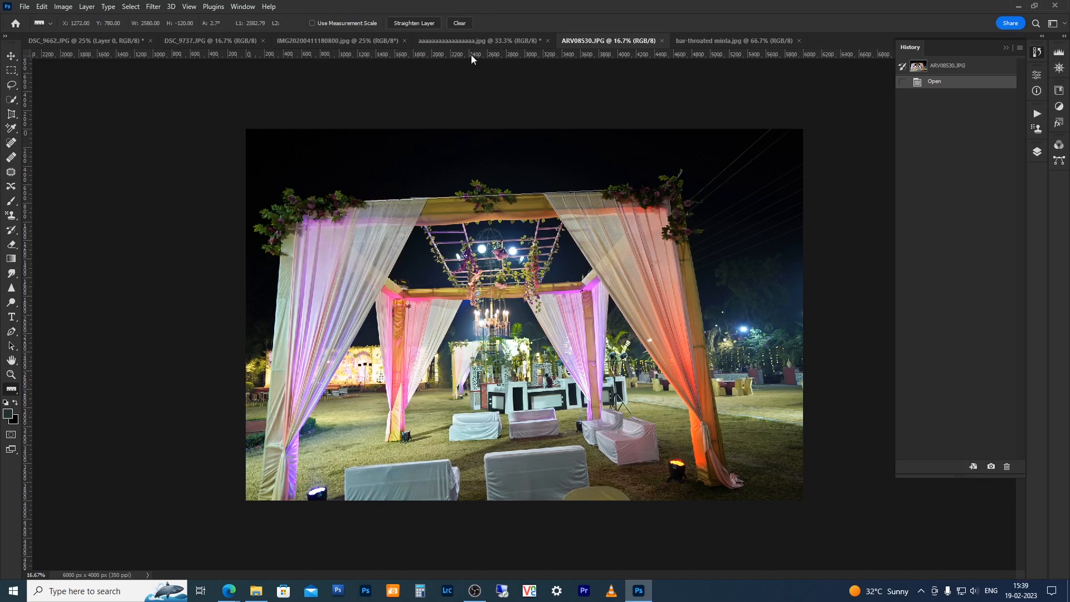
left_click_drag(472, 59, 477, 185)
scroll(477, 185, "up", 3)
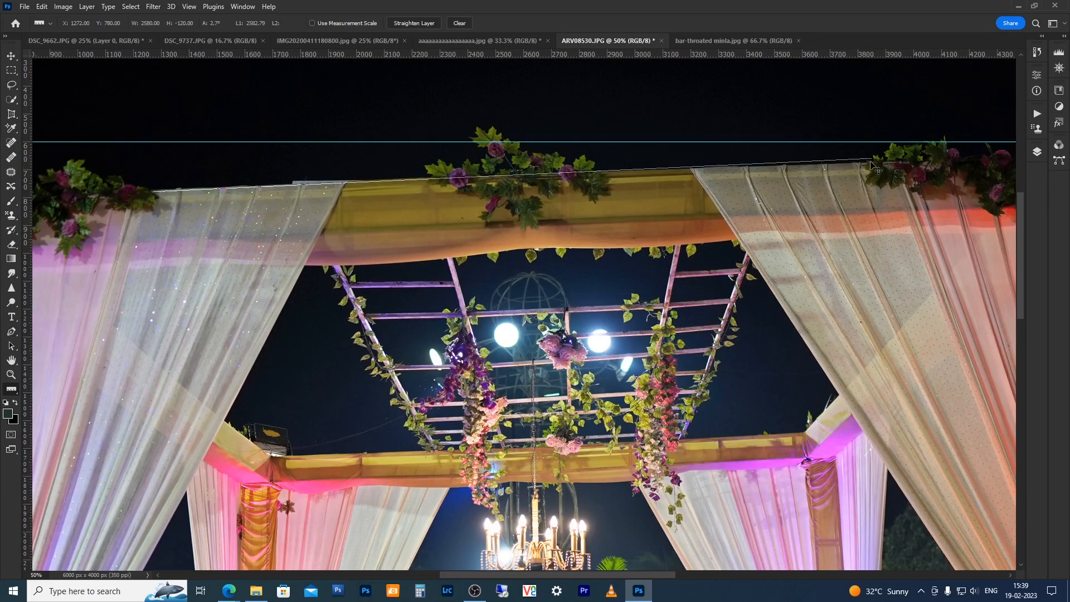
left_click_drag(871, 160, 864, 162)
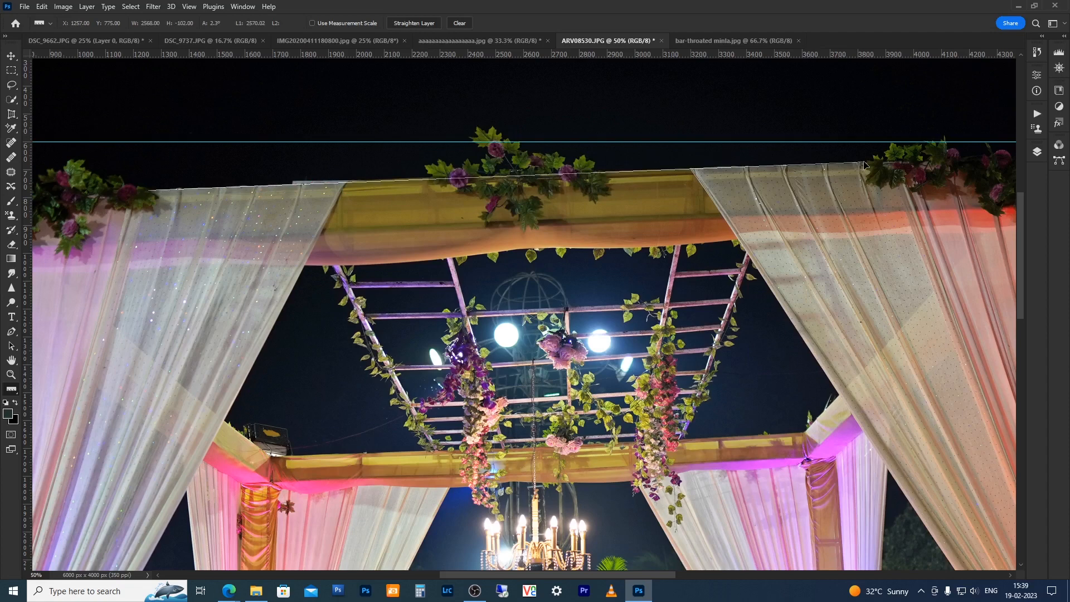
left_click(416, 23)
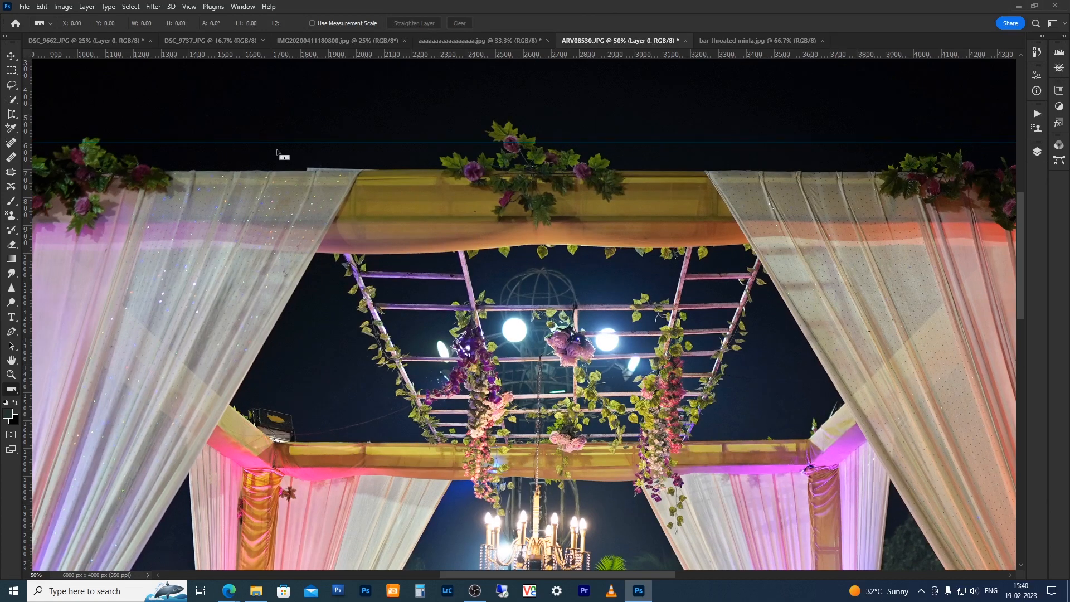
- Move the horizontal guide higher above the canopy beam and undo the move
key("v")
left_click_drag(290, 141, 507, 122)
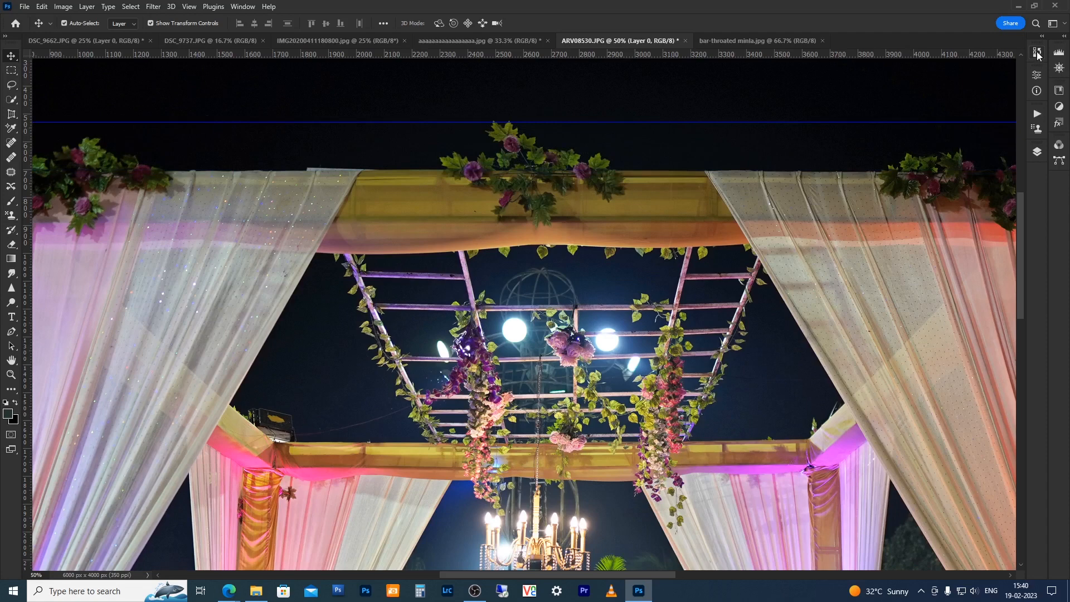
key("ctrl+z")
key("ctrl+z")
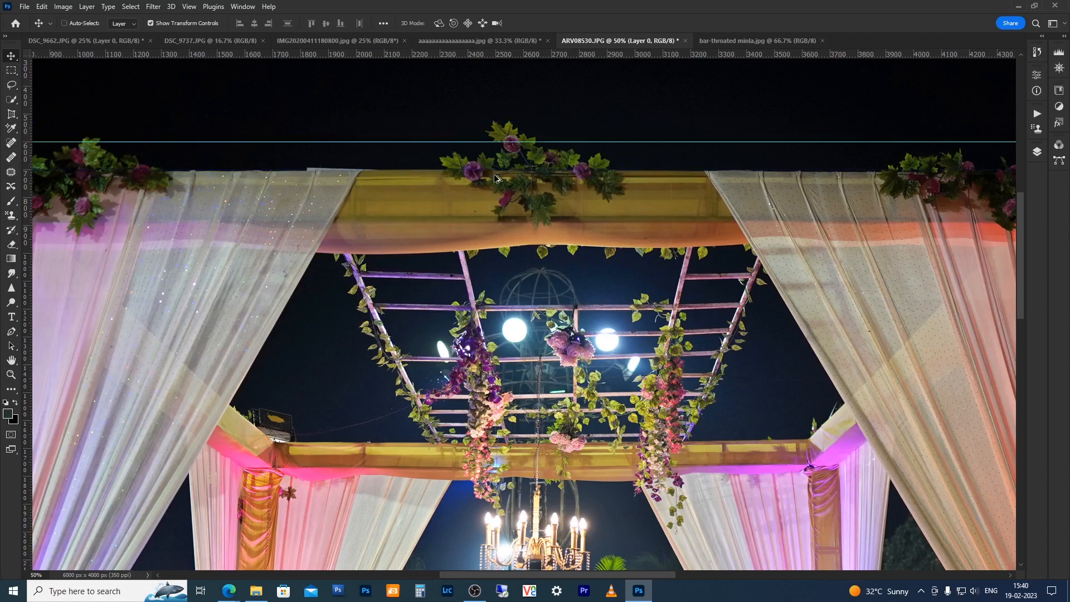
scroll(495, 178, "down", 5)
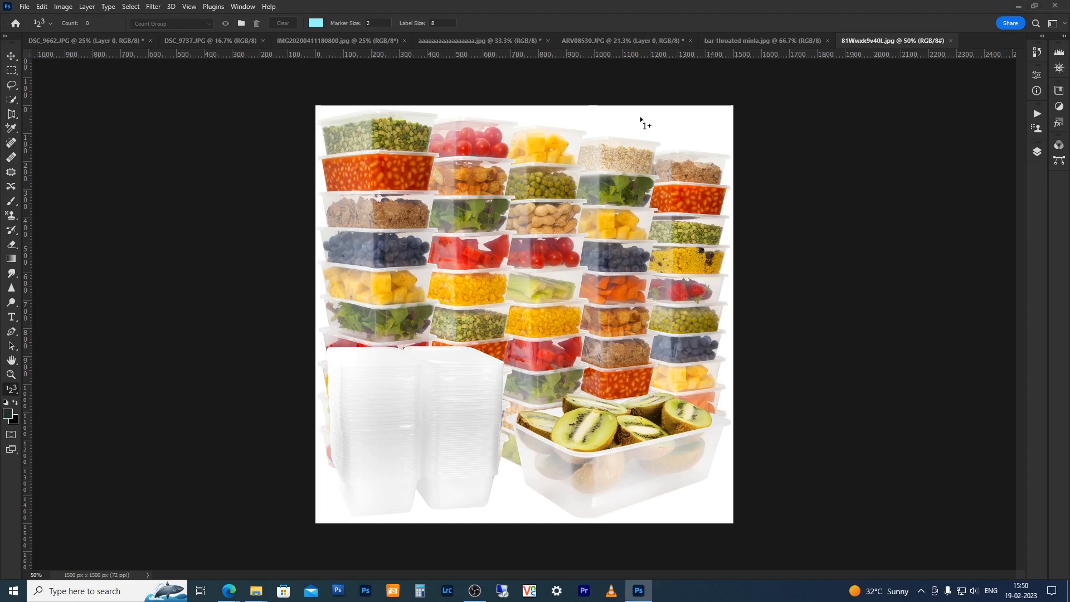
- Place a count marker on the white background above the food containers and undo it
left_click(661, 121)
left_click(677, 121, "ctrl")
left_click(677, 122, "ctrl")
left_click(677, 121, "ctrl")
left_click(612, 121, "ctrl")
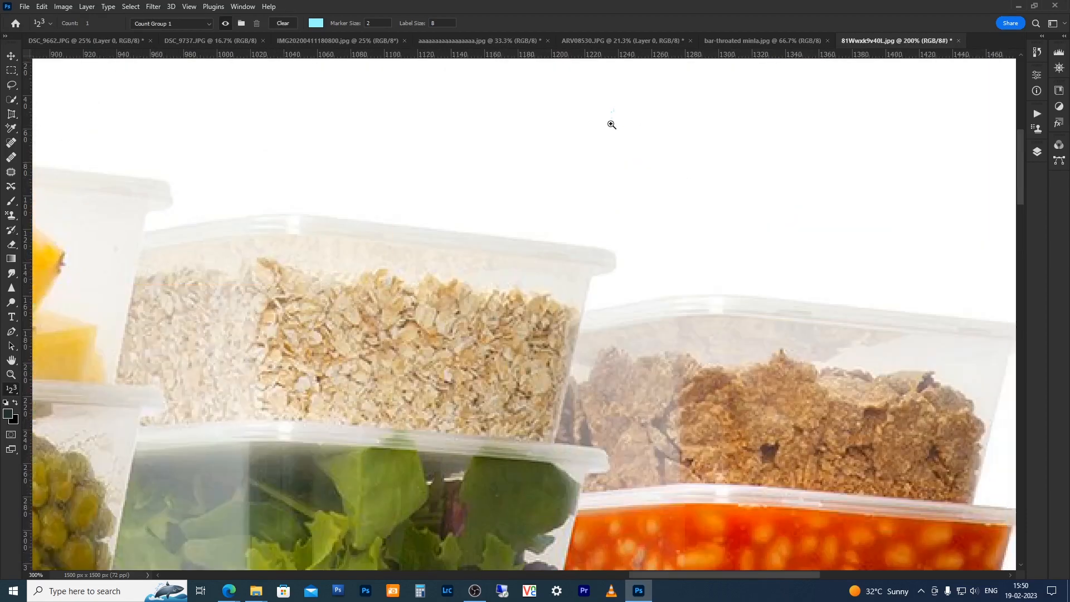
left_click(612, 123, "ctrl")
key("ctrl+z")
- Set the Count tool's Marker Size to 10 and Label Size to 72, and place several test markers on the white background
left_click(432, 172)
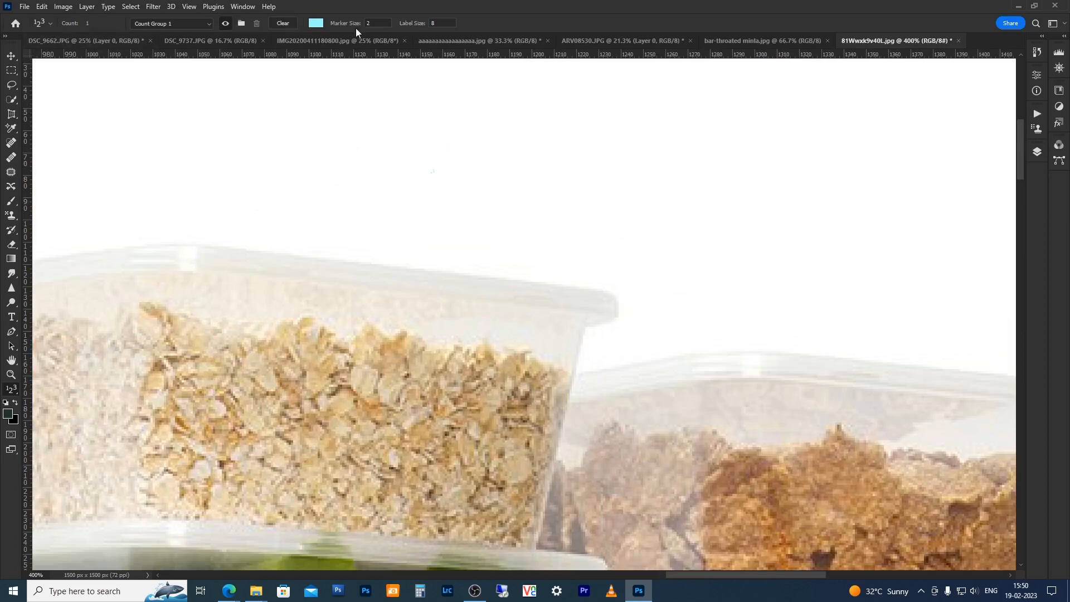
left_click(434, 23)
type("72")
left_click(503, 142)
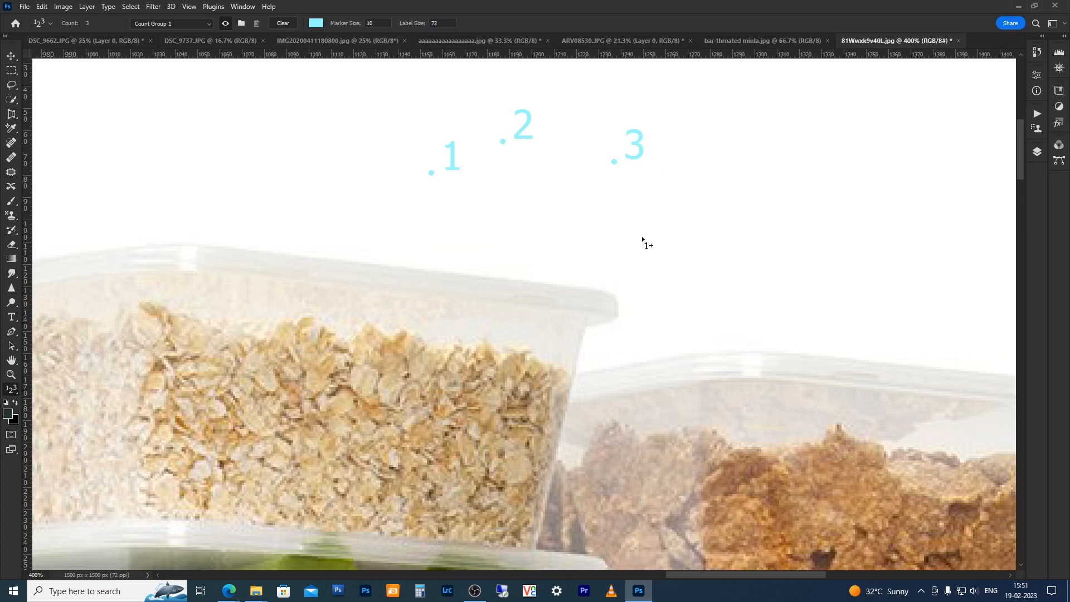
left_click(641, 235)
left_click(781, 190)
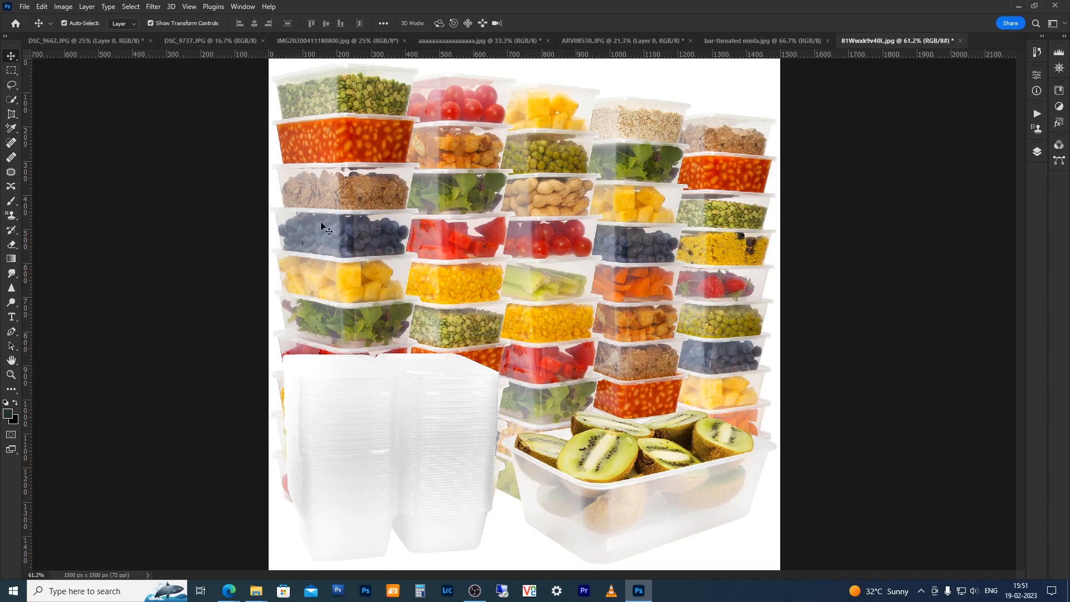
- Mark the three split-pea containers with the Count tool and undo the markers
key("i")
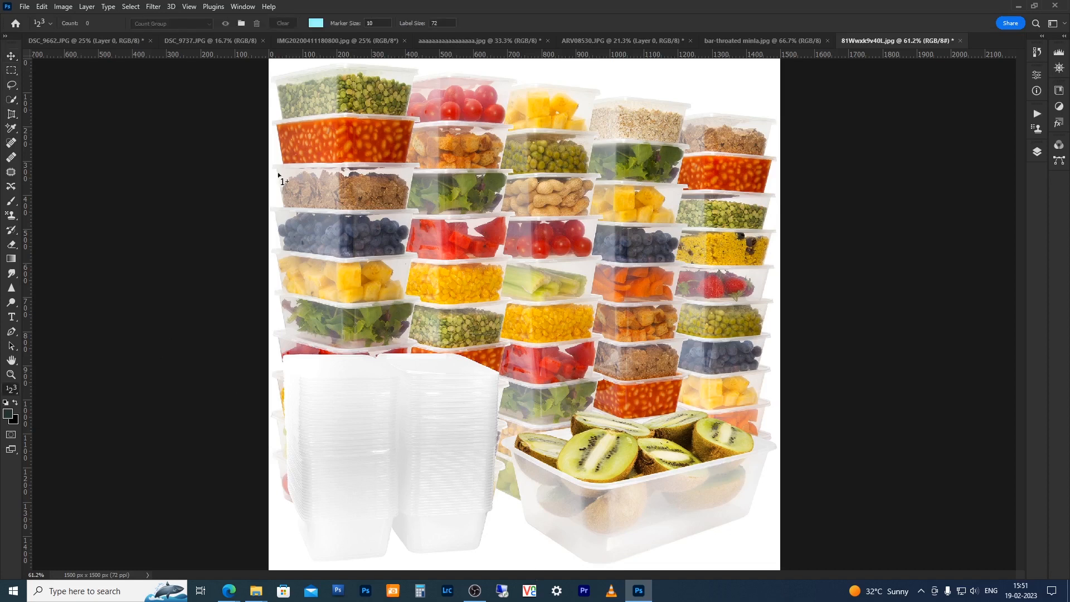
left_click(368, 97)
left_click(455, 328)
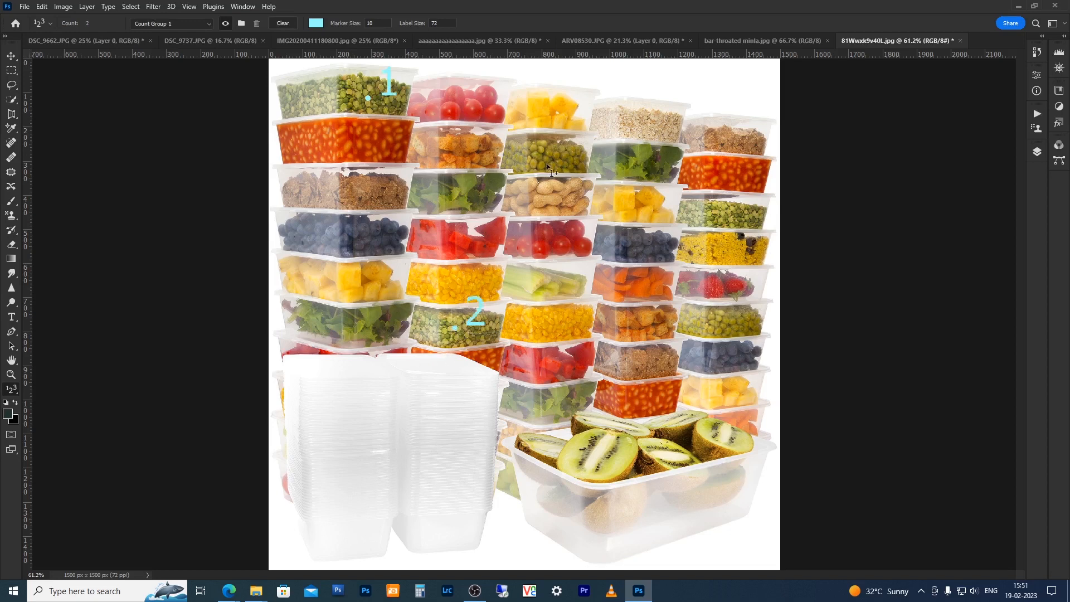
left_click(717, 212)
key("ctrl+z")
key("ctrl+z")
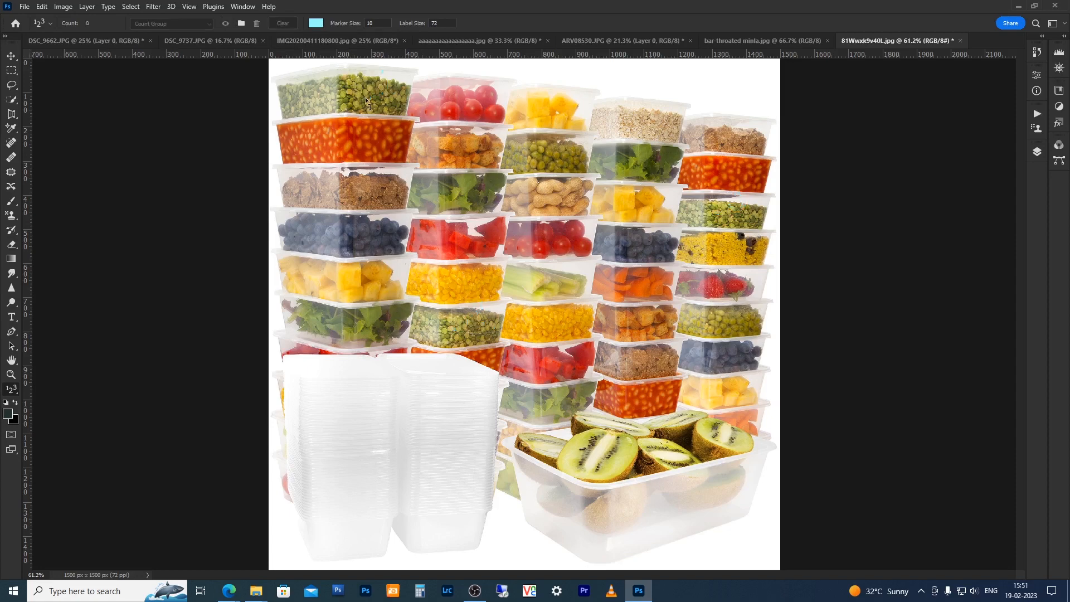
- Change the count color to olive green 5c5d17 sampled from the split peas in the upper left container
left_click(317, 25)
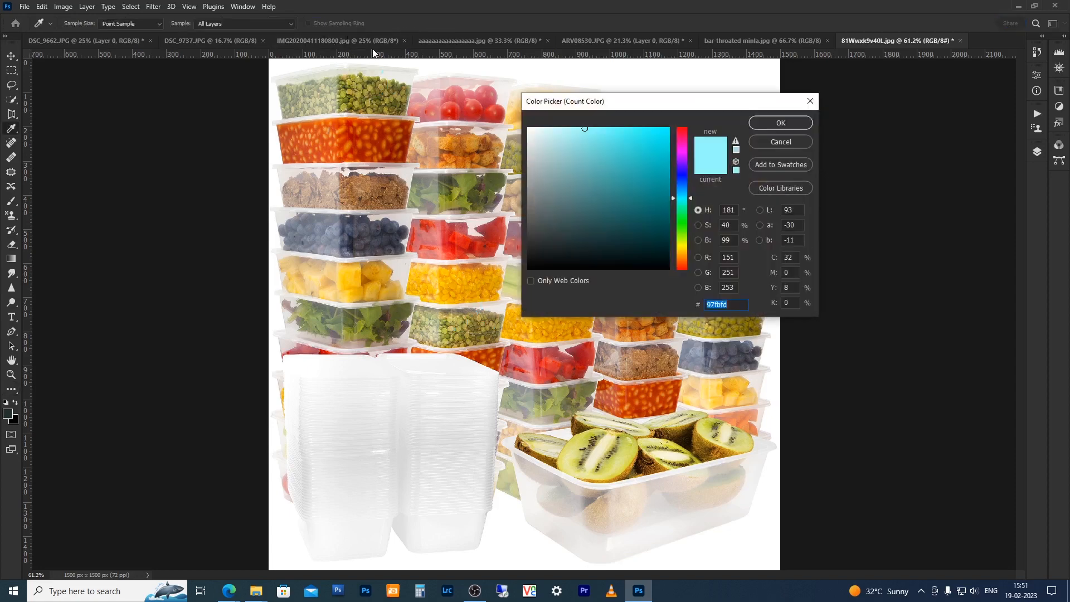
left_click(368, 78)
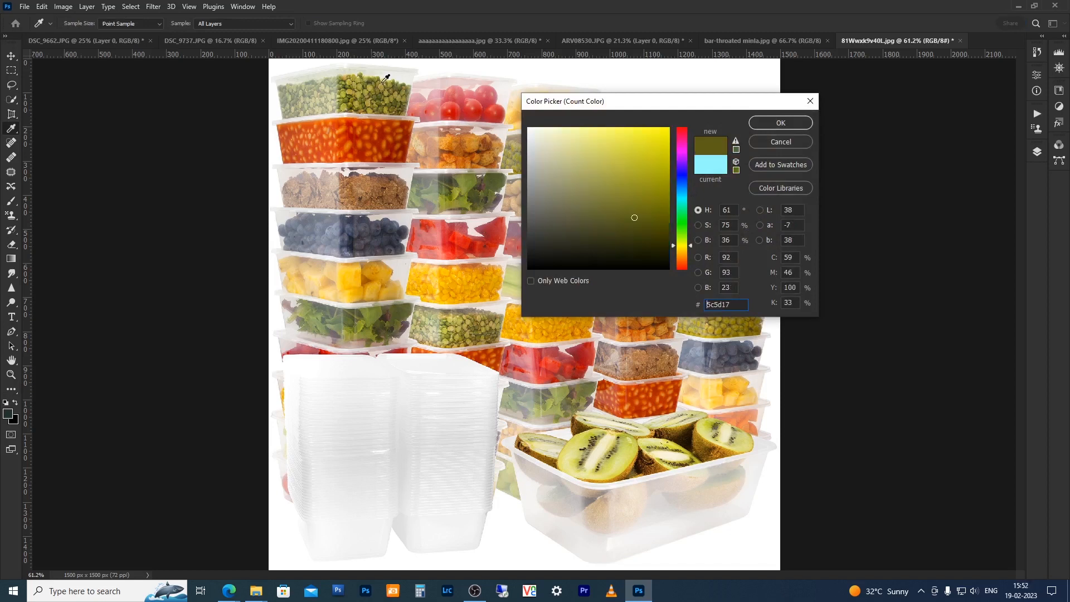
left_click(775, 124)
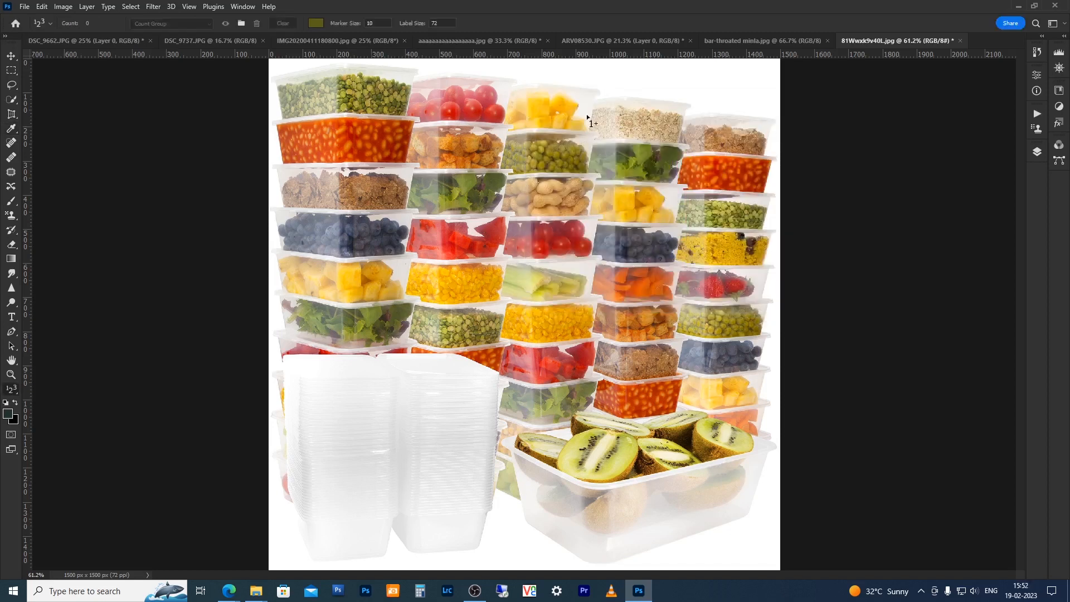
- Count the three split-pea containers by placing an olive green marker on each one
left_click(367, 89)
left_click(463, 333)
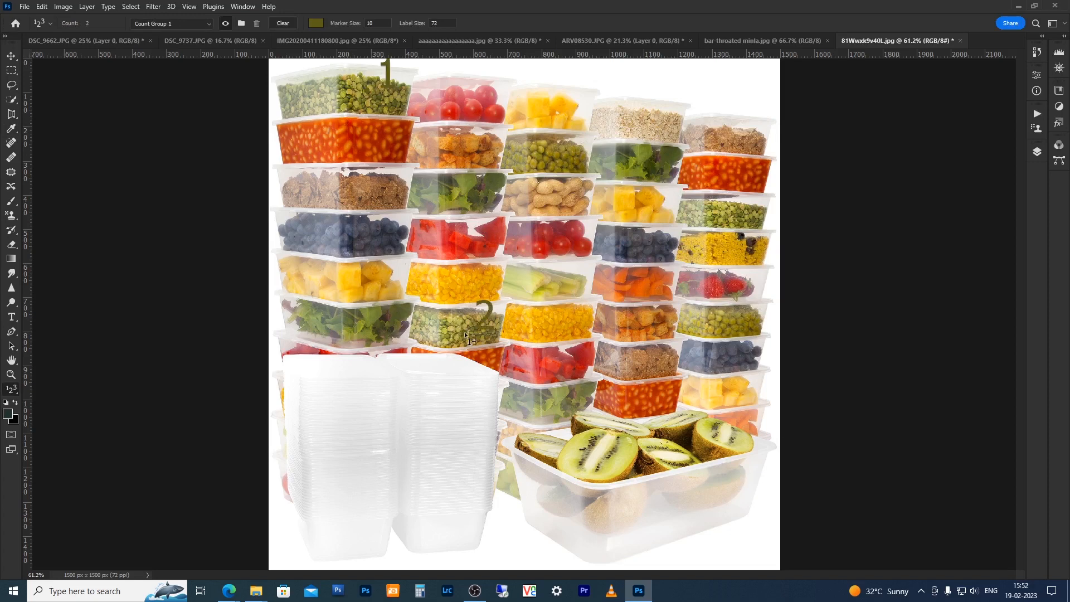
left_click(727, 210)
- Try a note on the empty container stack, then add one on the top split-pea container reading "in conteners ko ek sath rakhe"
right_click(14, 391)
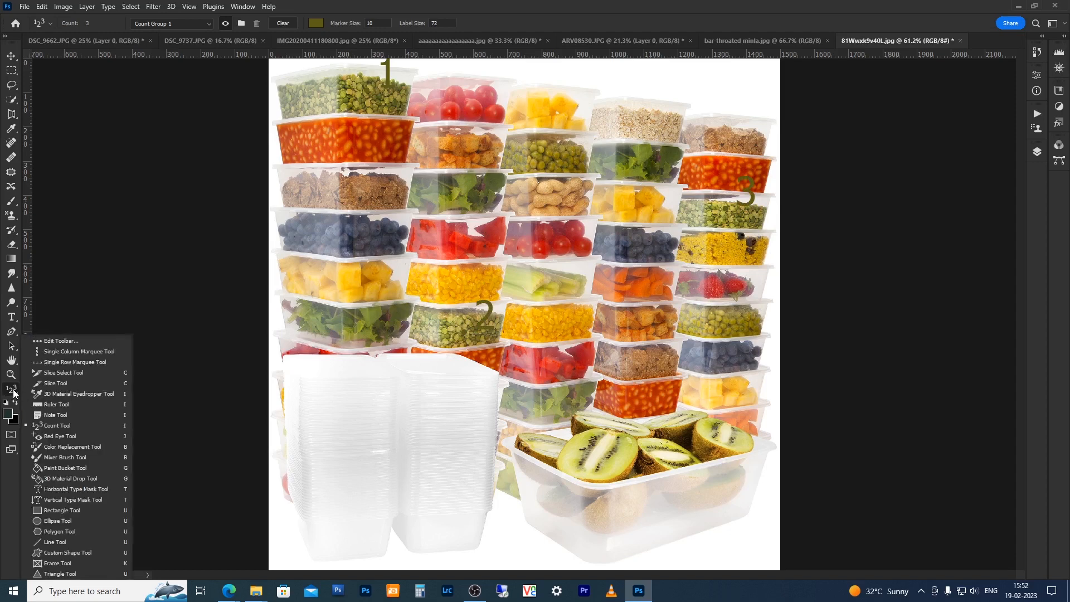
left_click(56, 415)
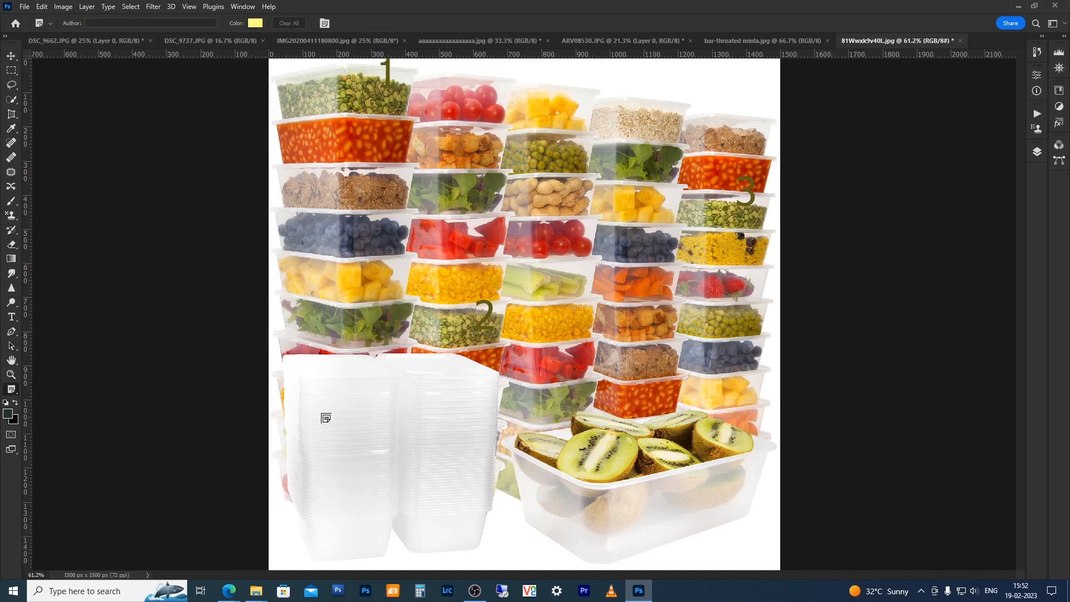
left_click(332, 408)
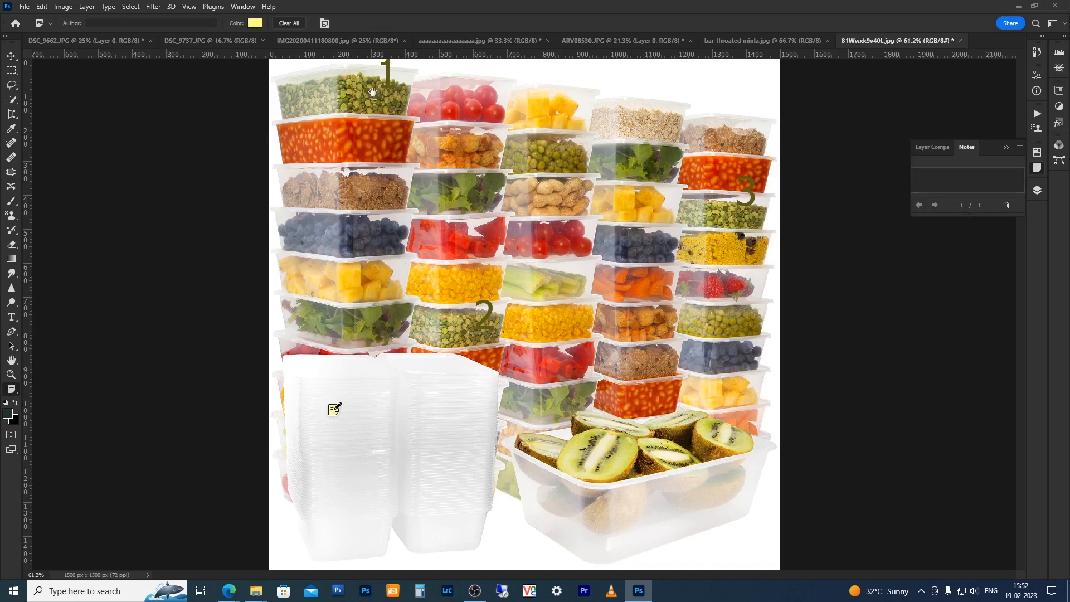
left_click(388, 99)
left_click(389, 101)
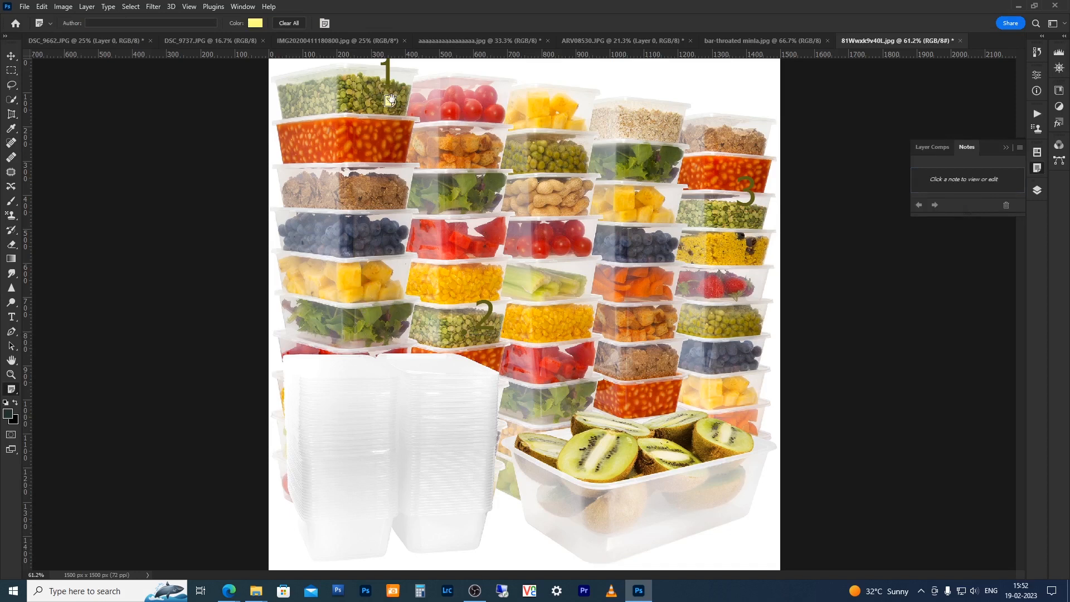
left_click(932, 179)
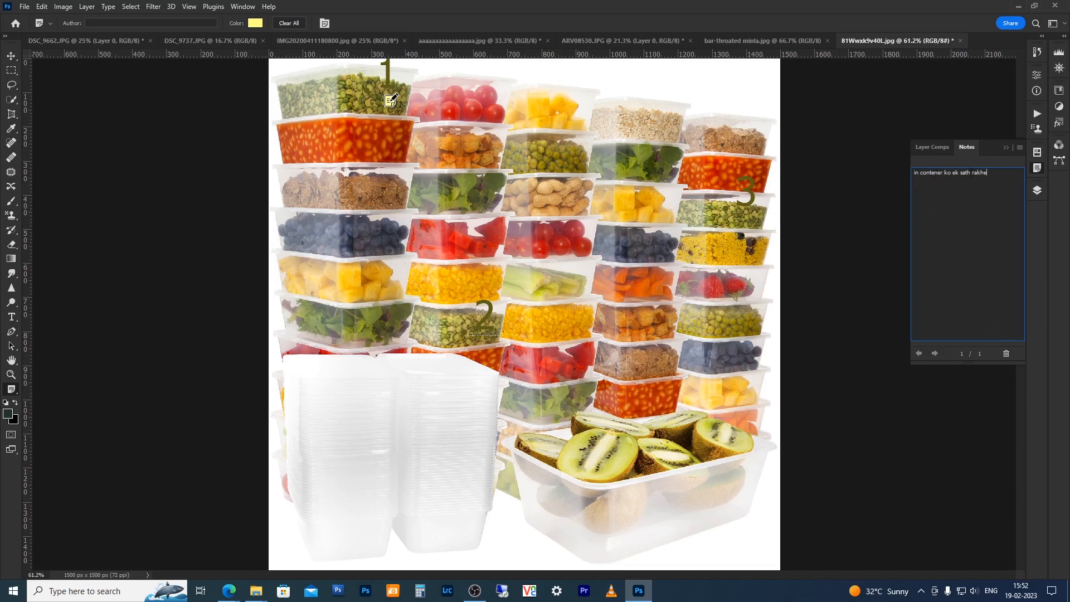
type("s")
- Create a second count group for the Count tool, accepting the proposed name Count Group 2
left_click(203, 24)
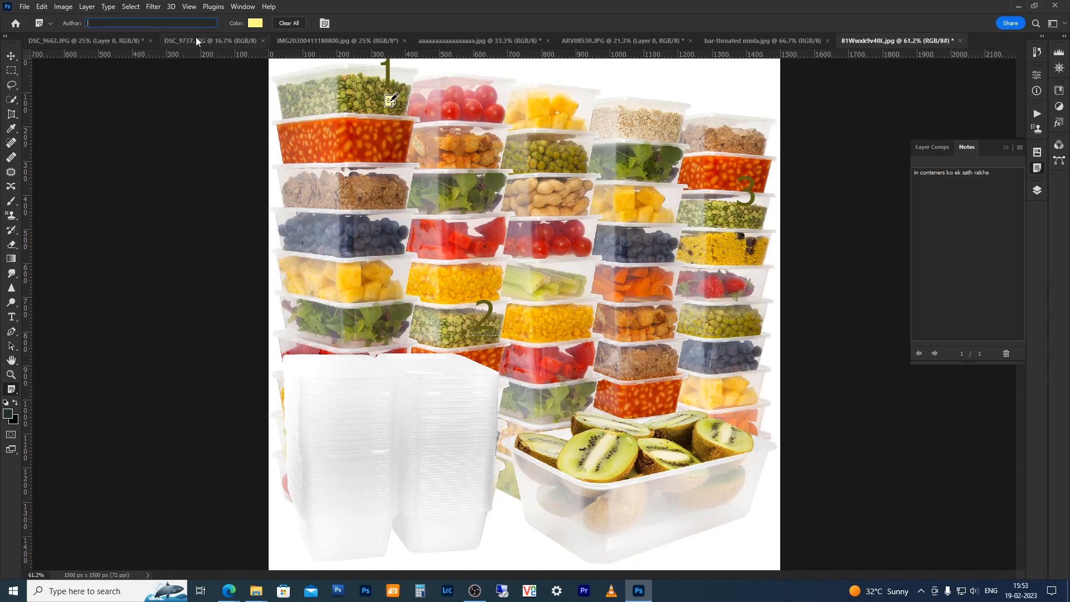
key("shift+i")
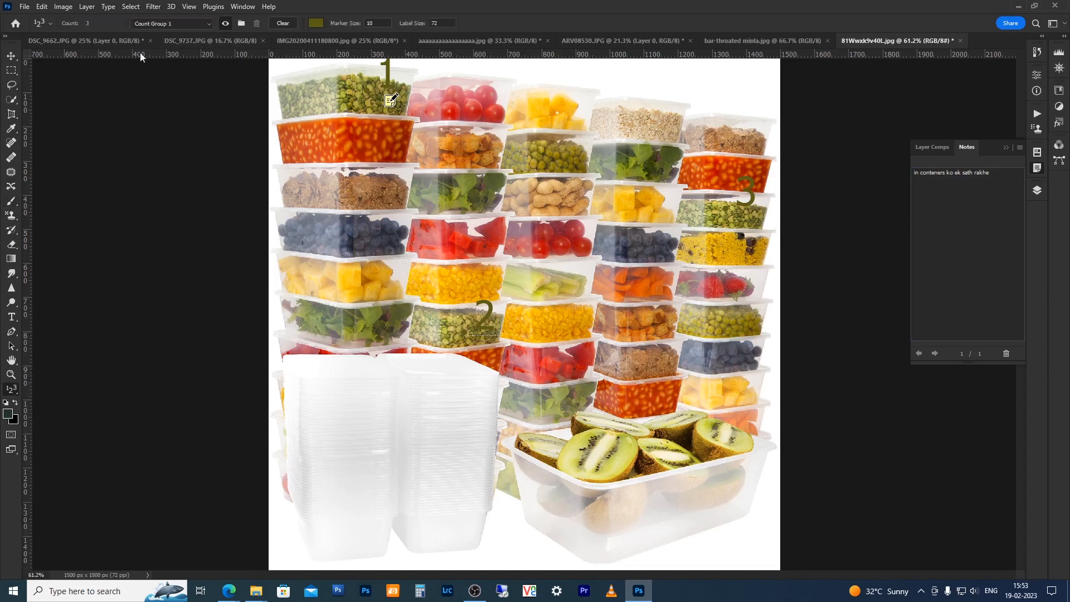
left_click(209, 24)
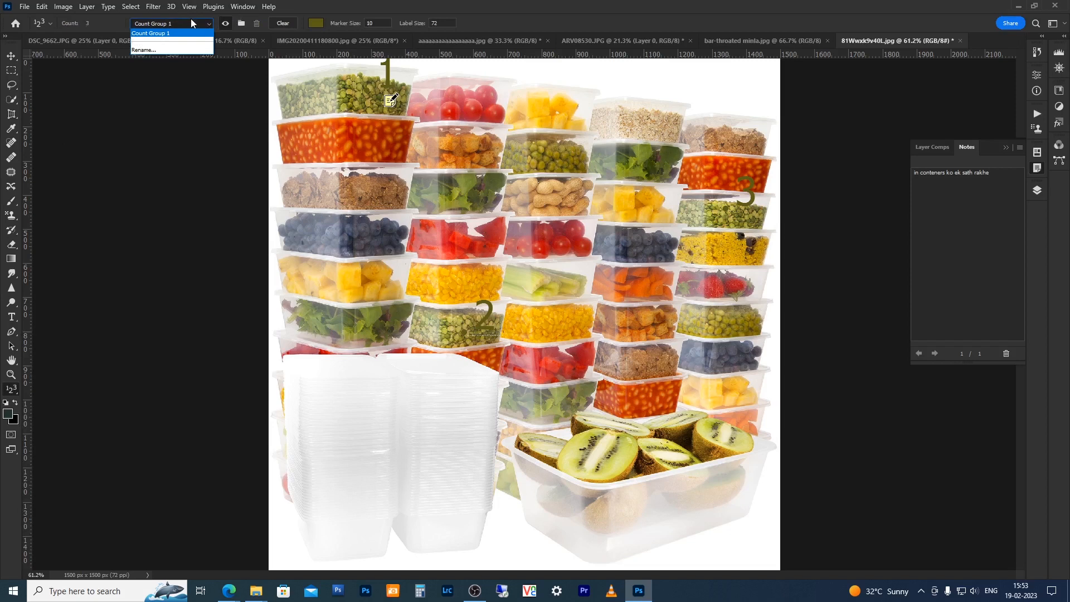
left_click(144, 50)
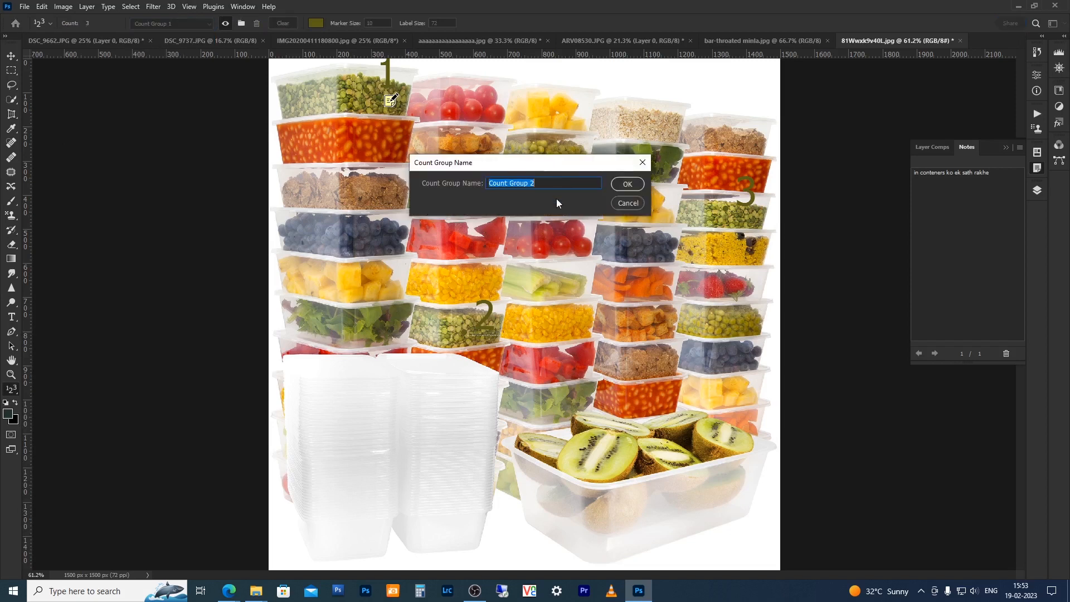
left_click(628, 186)
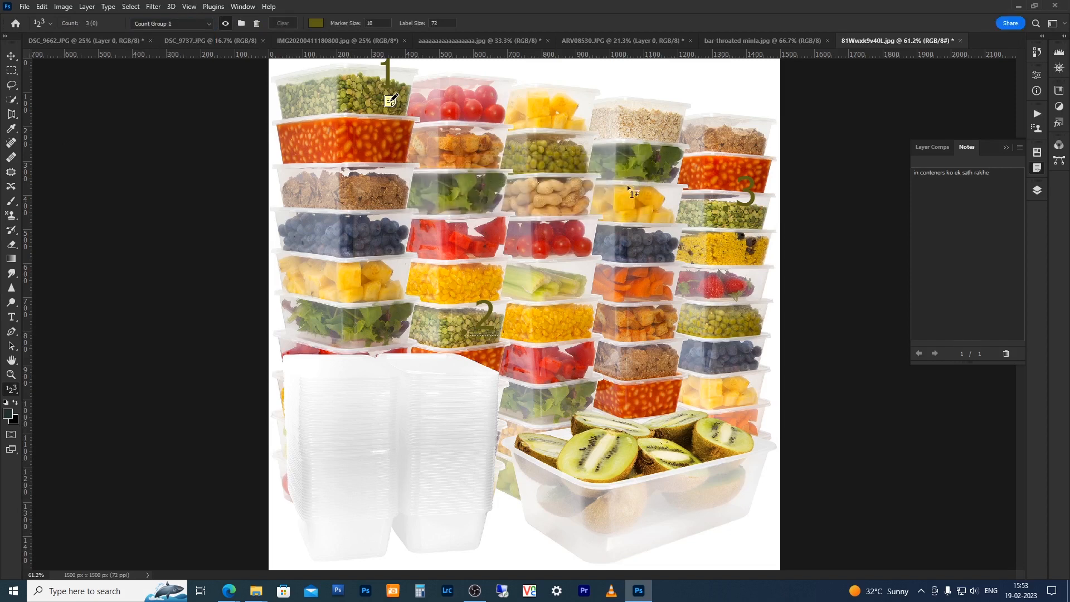
- Set the second group's count color to blue-gray 787d90 sampled from the blueberries and mark each of the three blueberry containers
left_click(355, 231)
left_click(315, 23)
left_click(341, 223)
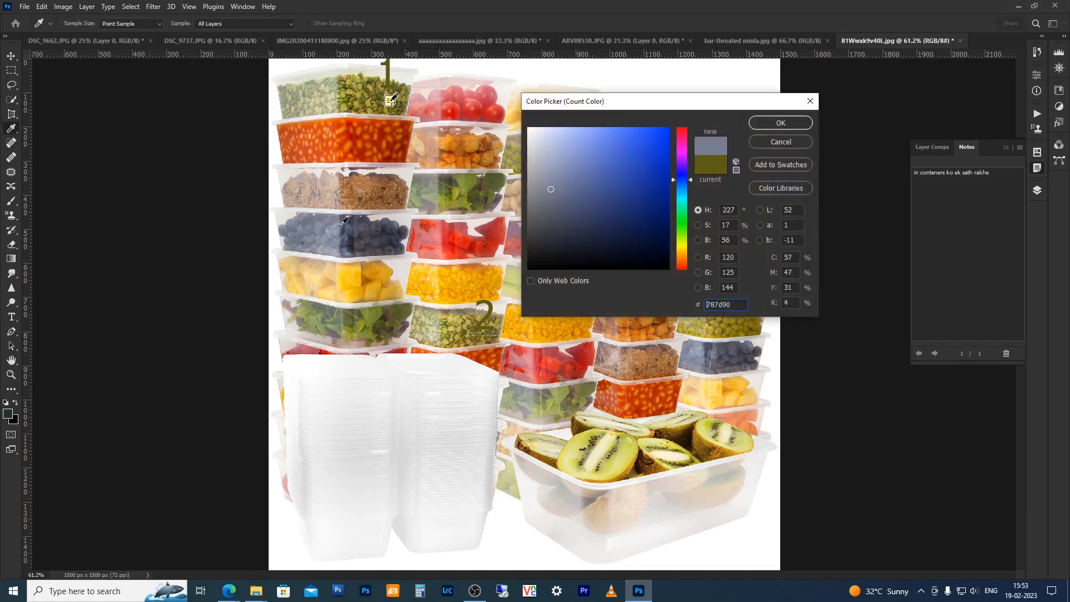
key("Return")
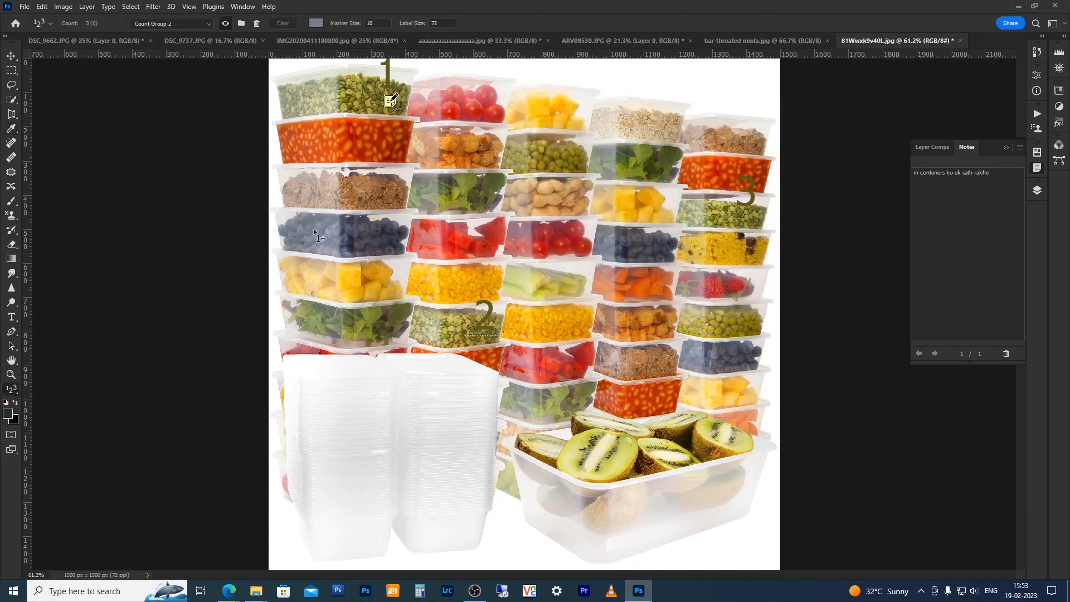
left_click(643, 245)
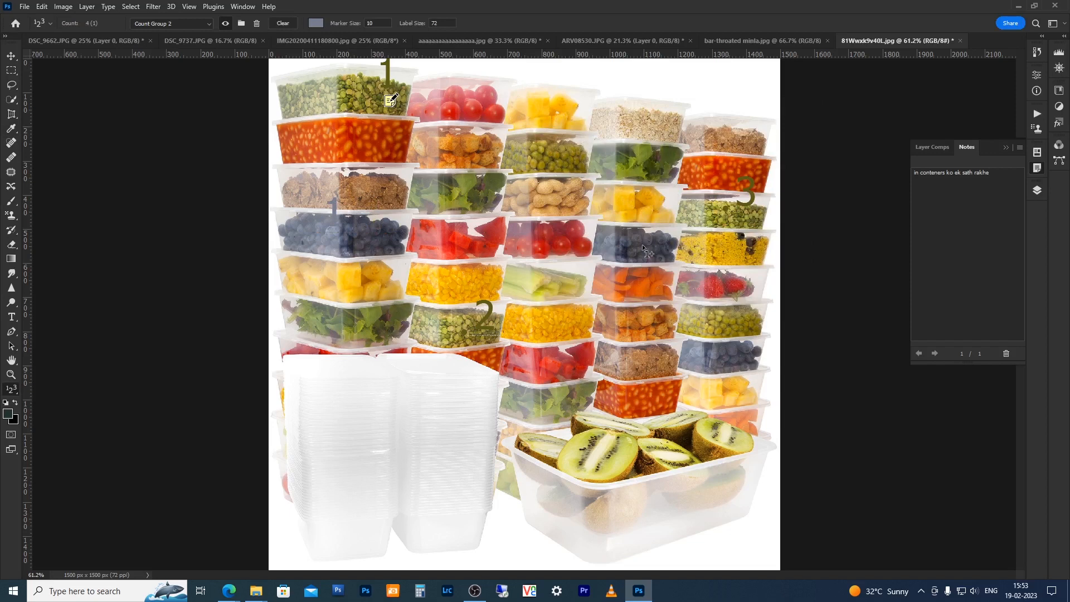
left_click(723, 352)
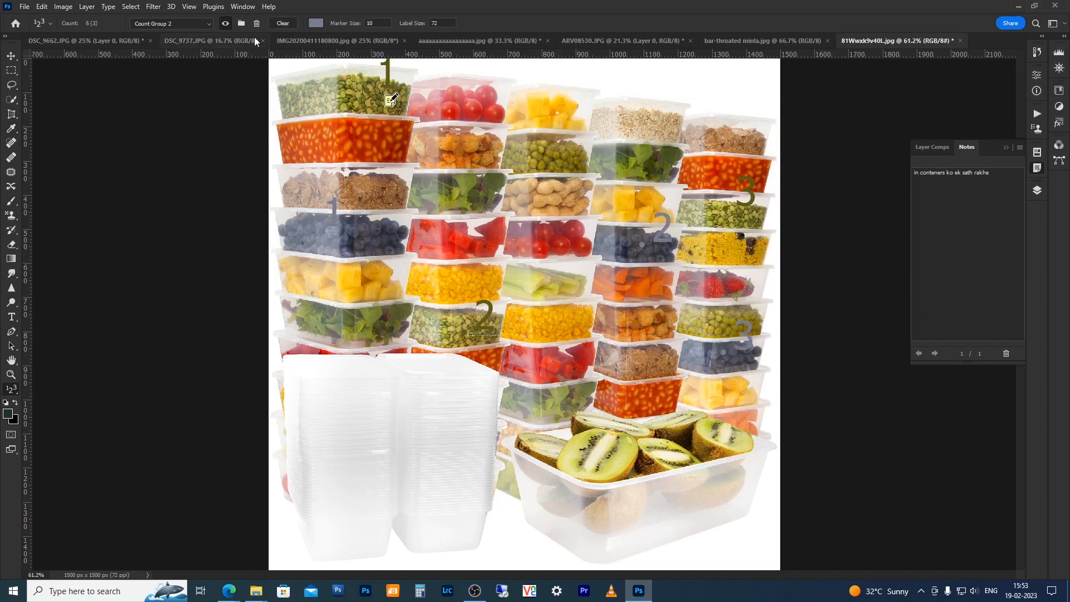
- Add an empty note on the blueberry container in the first column with the Note tool
key("shift+i")
key("shift+i")
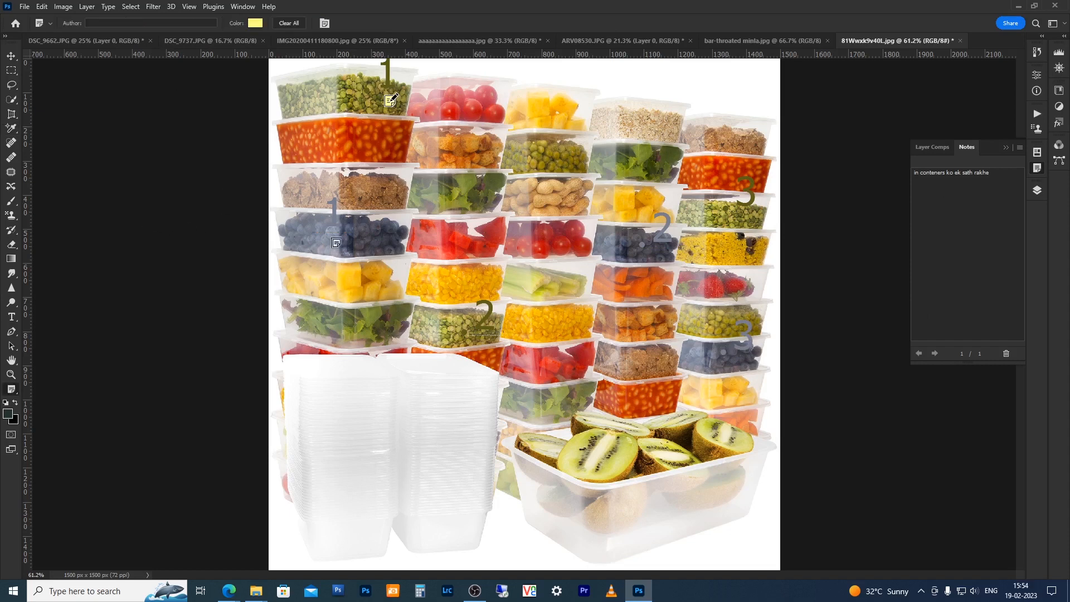
left_click(333, 242)
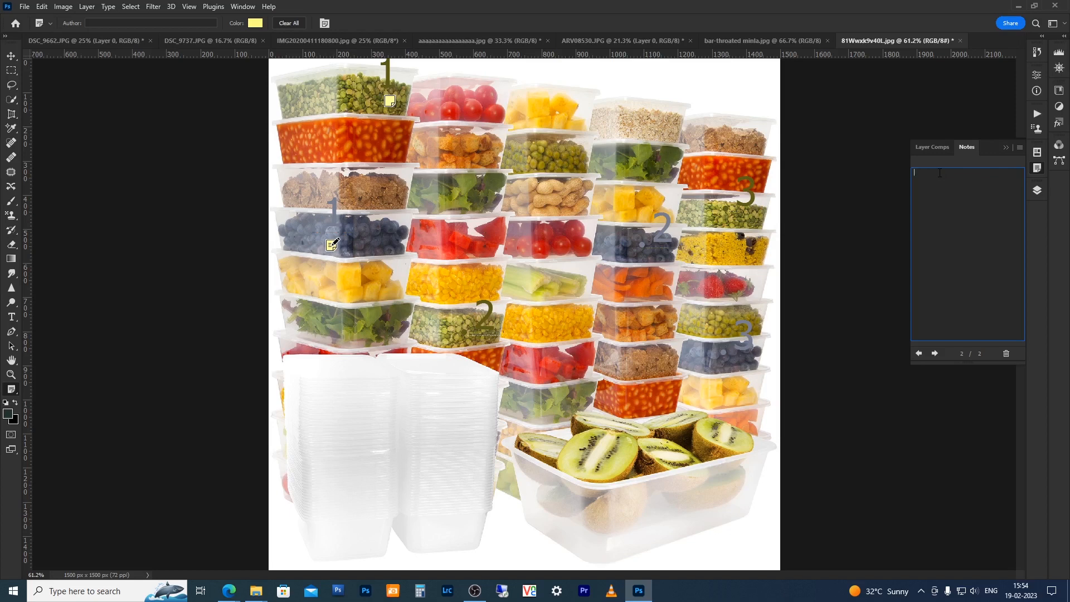
right_click(12, 390)
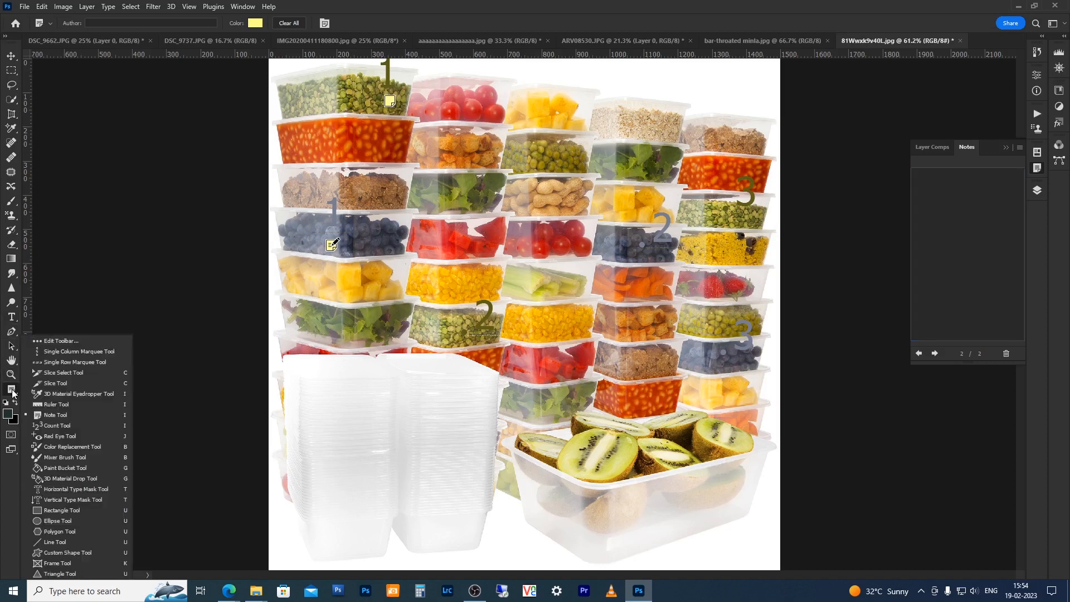
key("v")
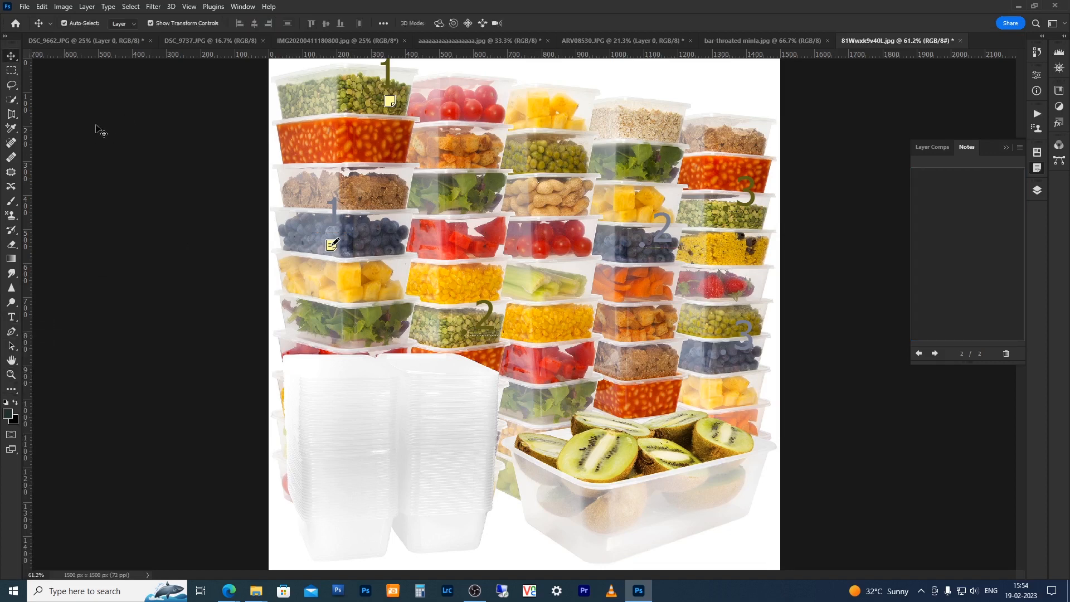
left_click(10, 131)
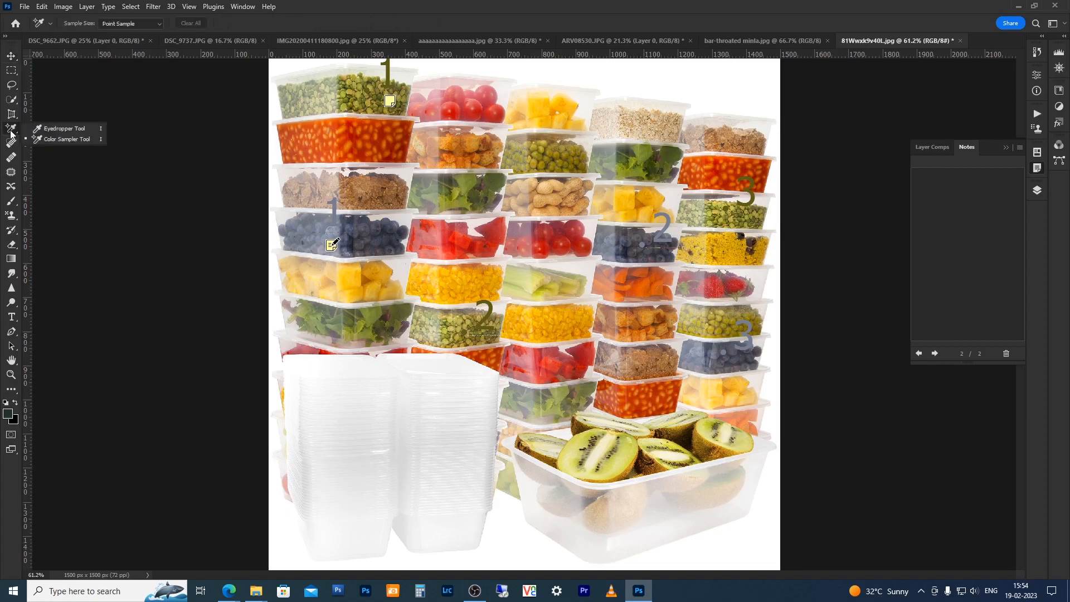
left_click(12, 390)
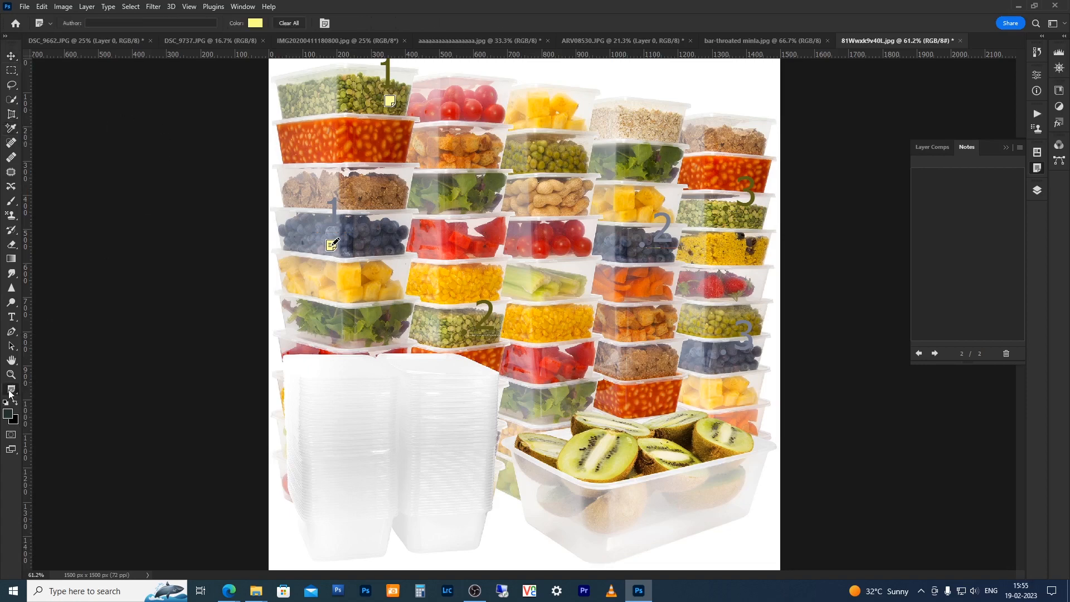
right_click(12, 390)
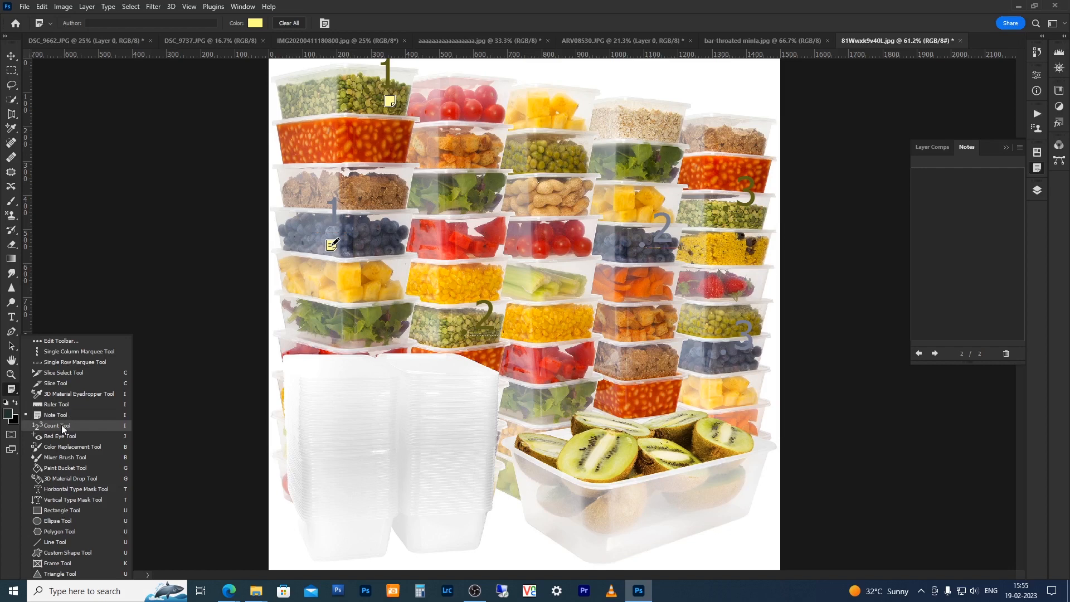
left_click(14, 142)
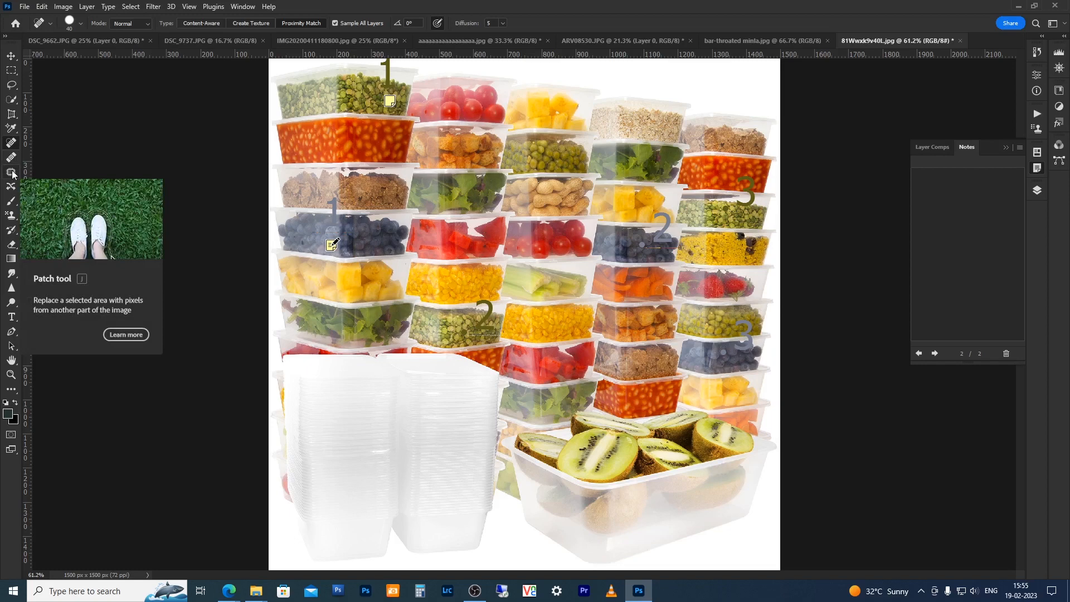
key("v")
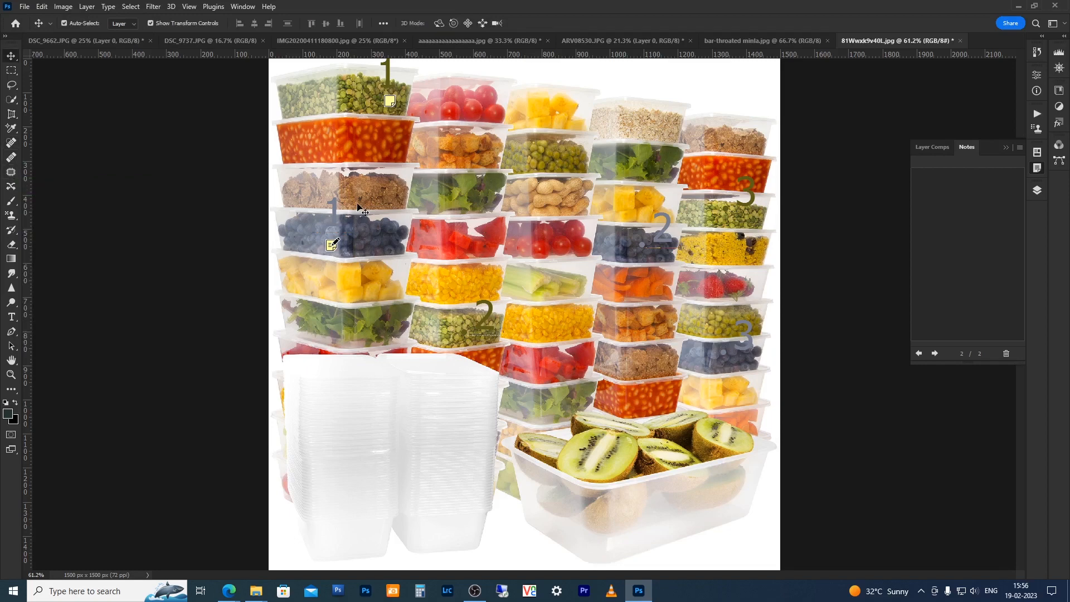